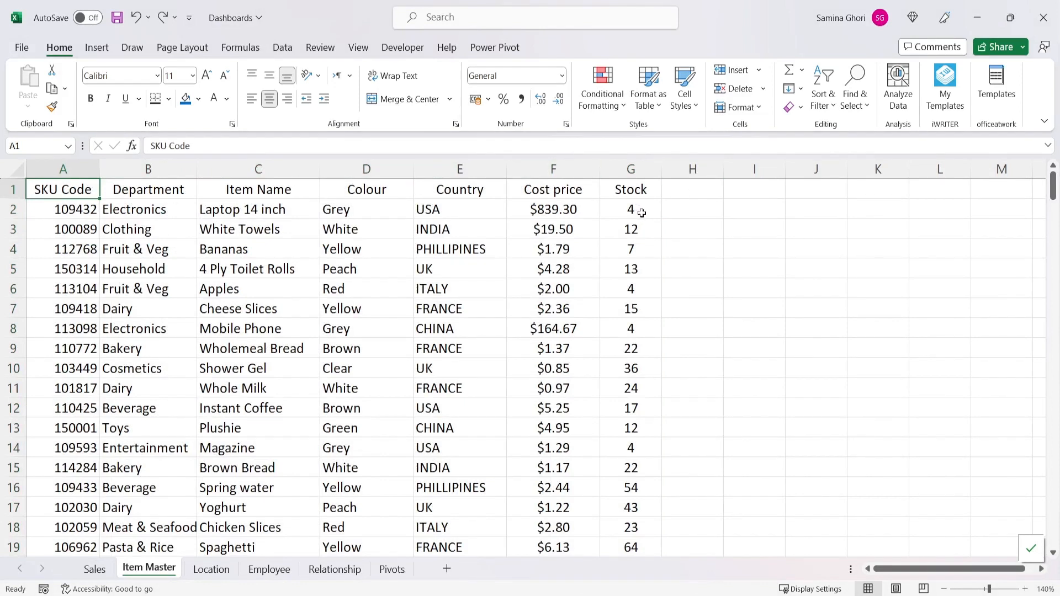
# Step: Review the data on the Location, Sales and Employee sheets
pyautogui.click(212, 577)
pyautogui.click(135, 409)
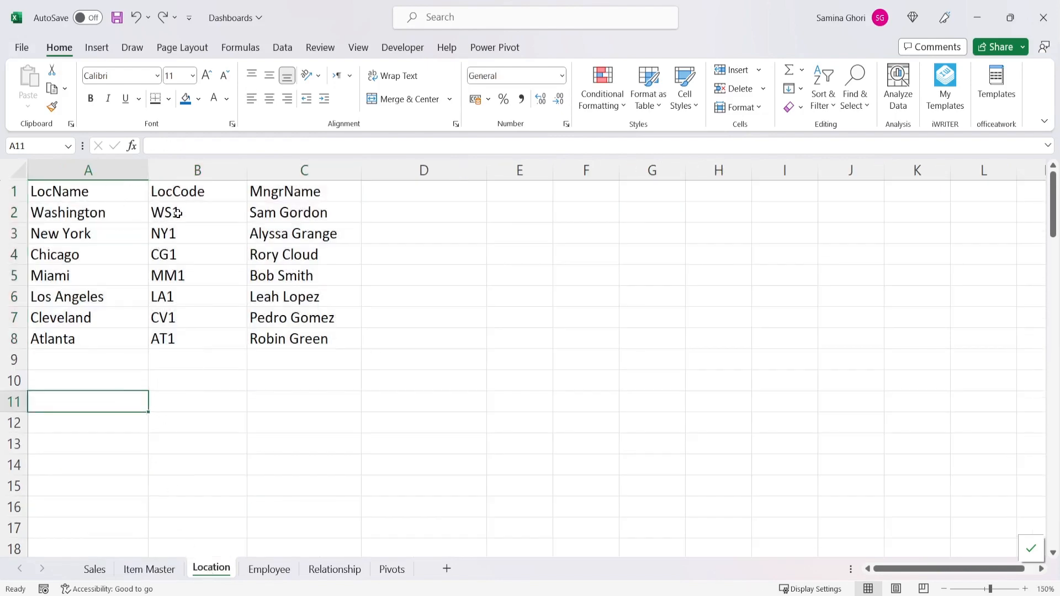
pyautogui.click(94, 569)
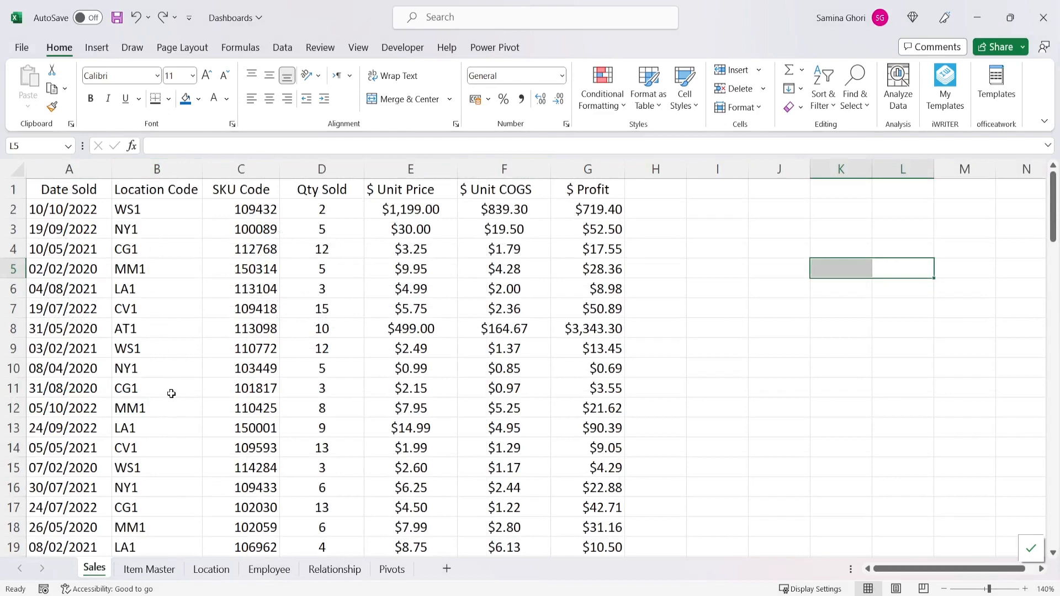
pyautogui.click(212, 569)
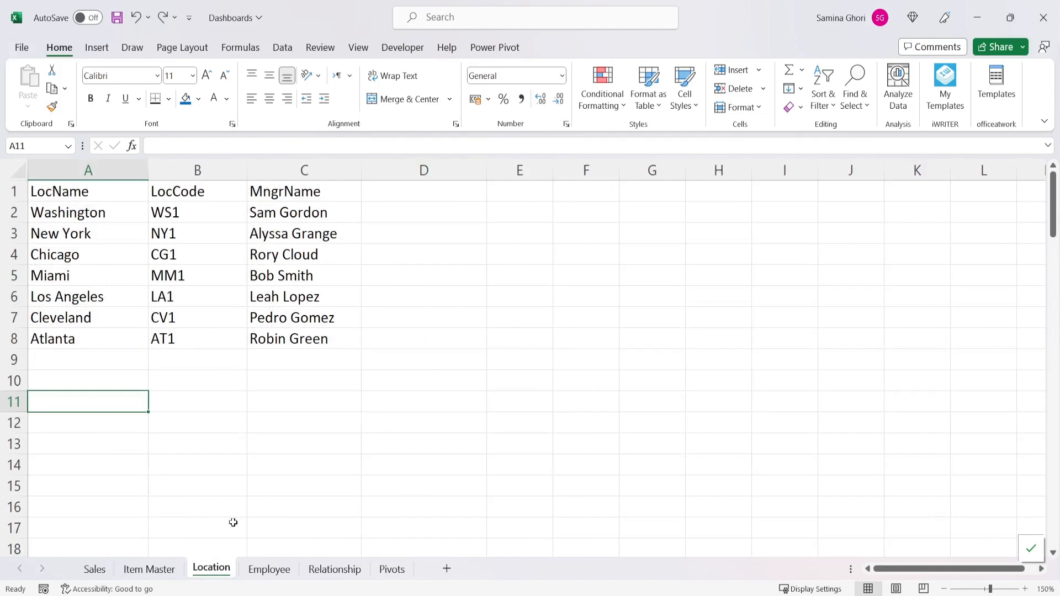
pyautogui.click(271, 570)
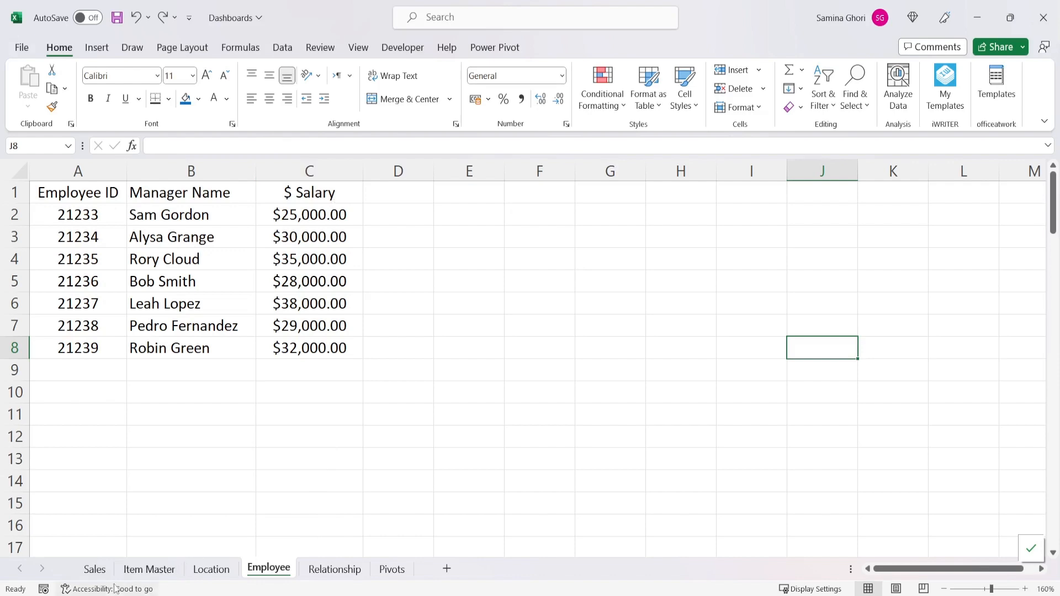
# Step: Convert the data range A1:G101 on the Sales sheet into a table with headers
pyautogui.click(95, 574)
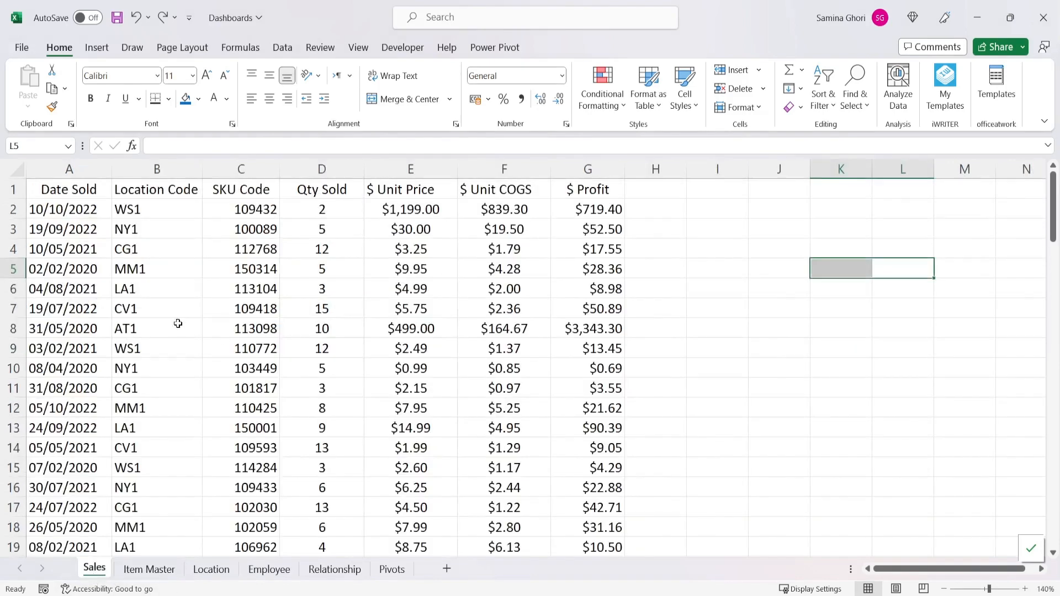
pyautogui.click(84, 184)
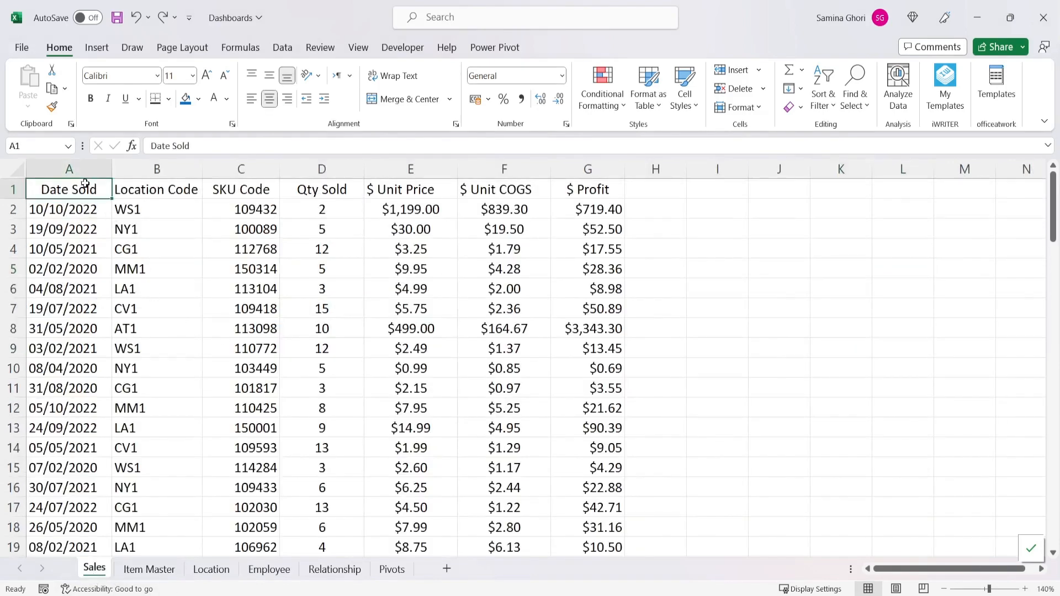
pyautogui.hotkey('ctrl', 'shift', 'Right')
pyautogui.hotkey('ctrl', 'shift', 'Down')
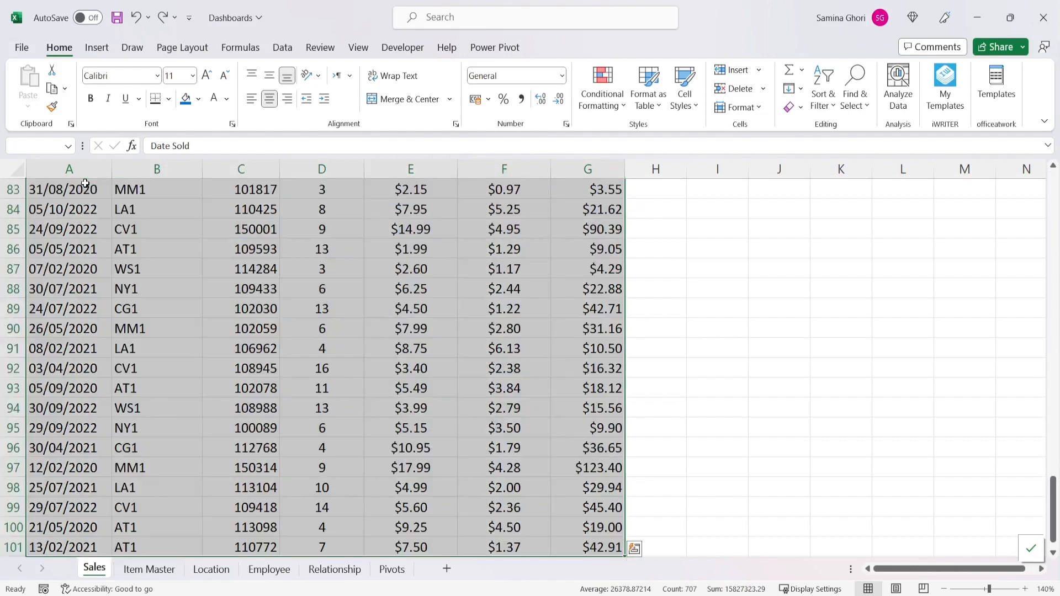
pyautogui.hotkey('ctrl', 't')
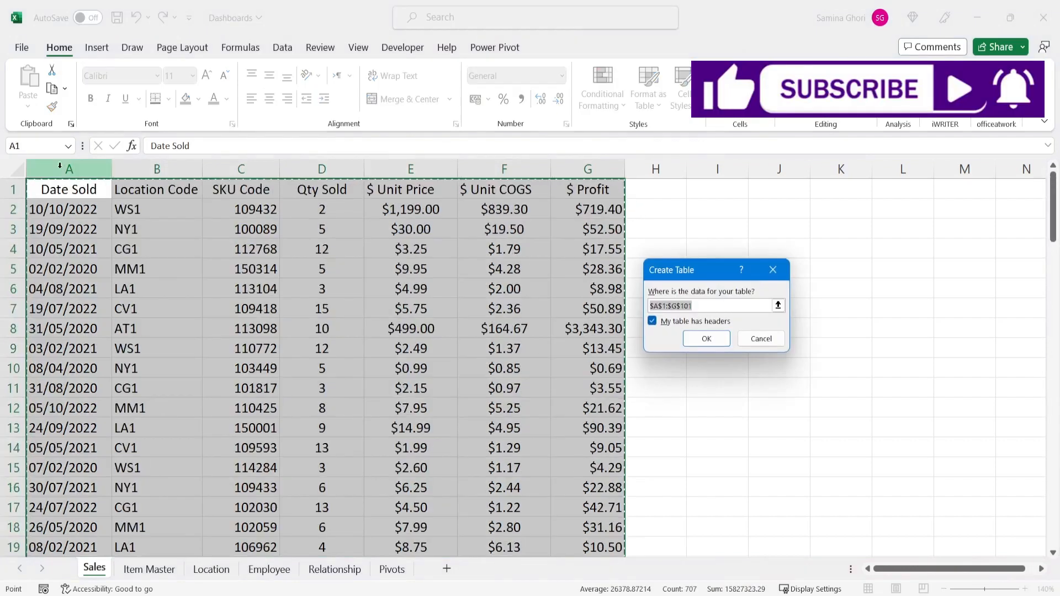
pyautogui.click(704, 339)
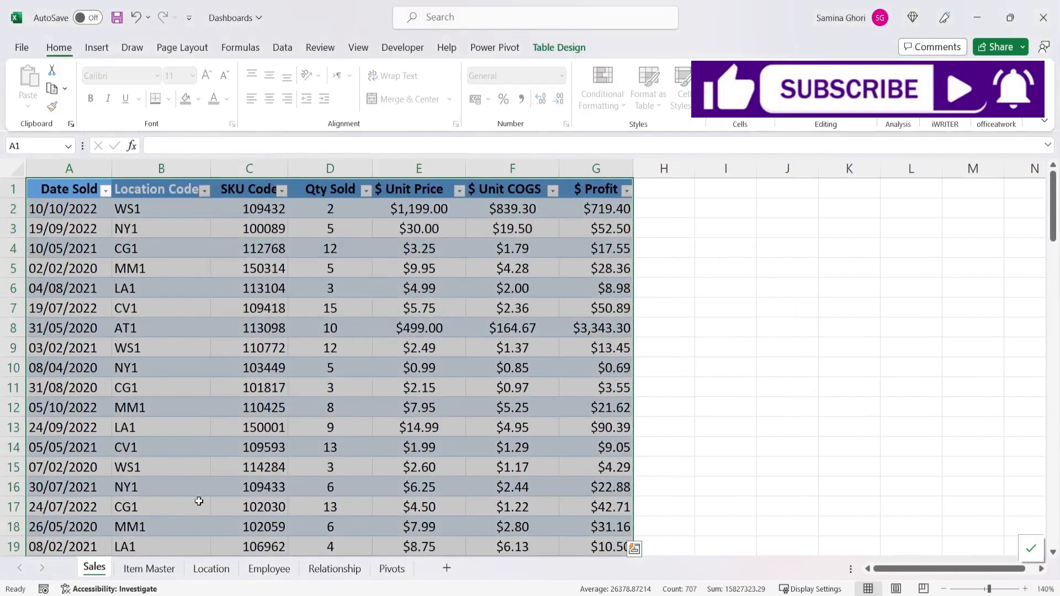
# Step: Select the full data range on the Item Master sheet, starting from the SKU Code header
pyautogui.click(149, 569)
pyautogui.hotkey('ctrl', 'shift', 'Right')
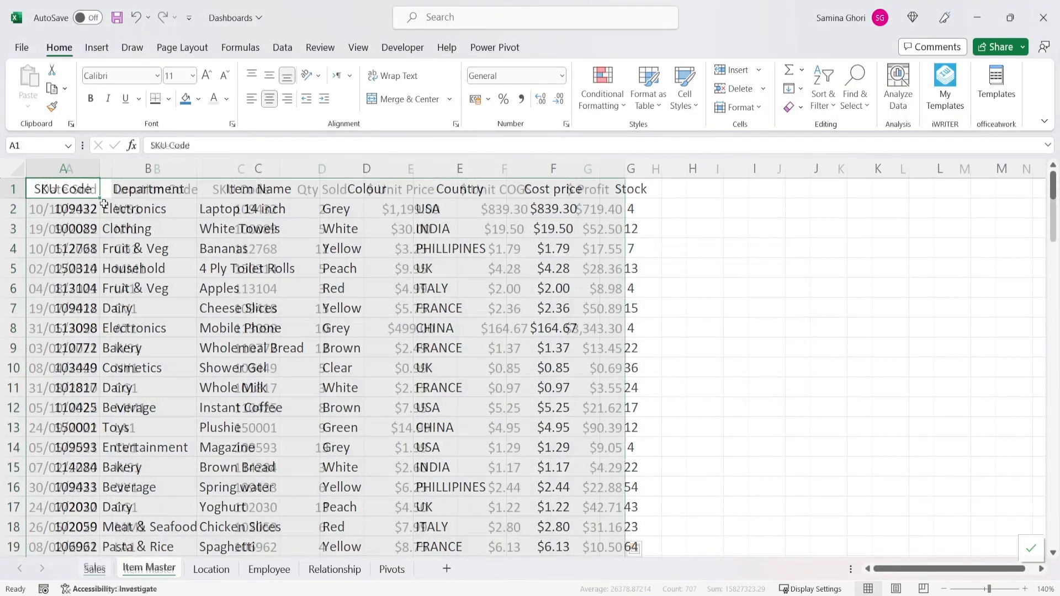
pyautogui.hotkey('ctrl', 'shift', 'Down')
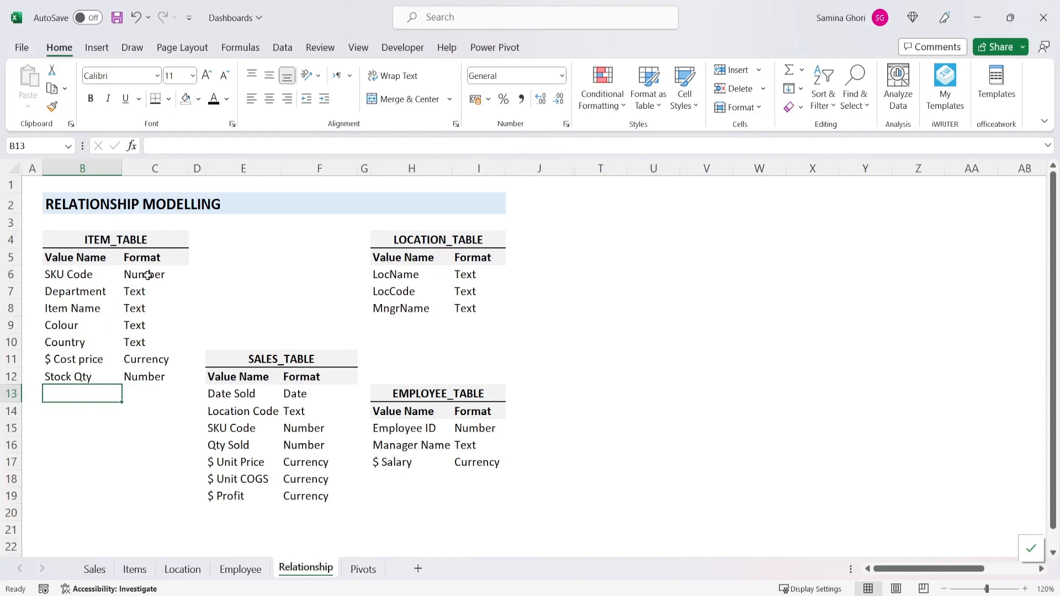
pyautogui.click(148, 391)
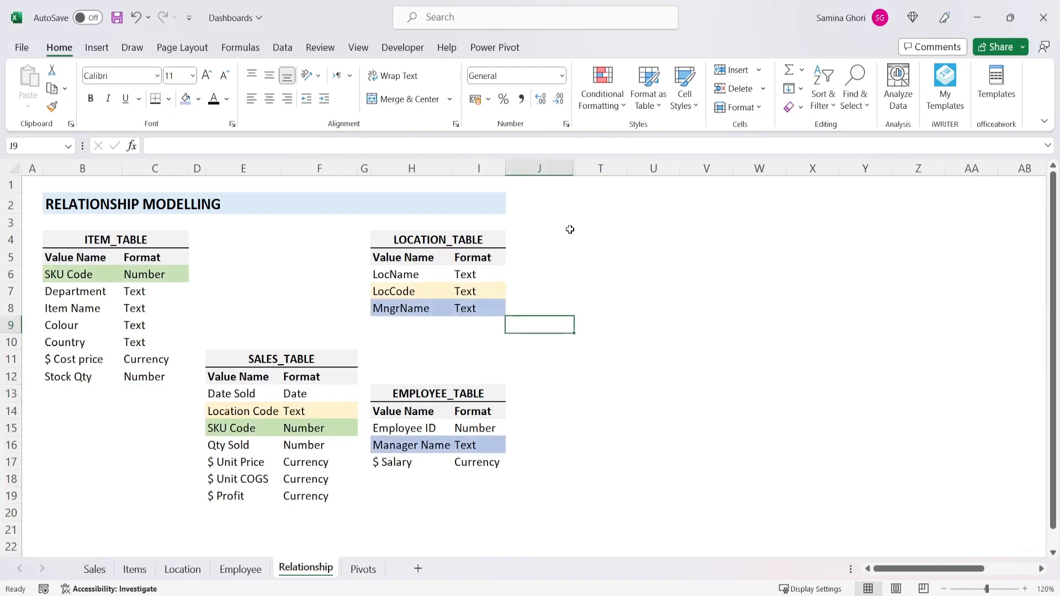
pyautogui.click(569, 228)
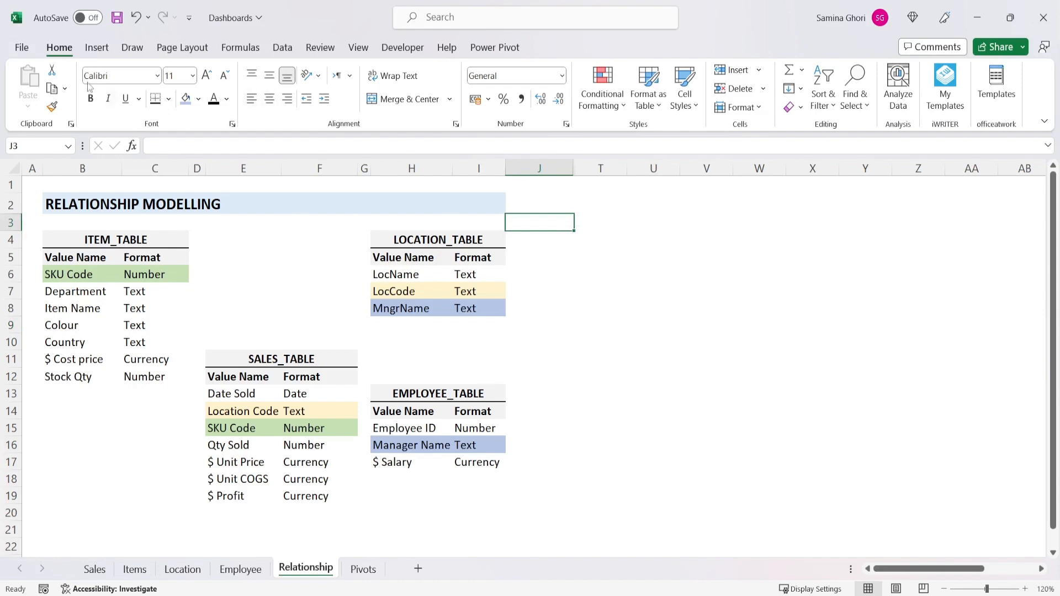
# Step: Start a new table relationship with ITEM_DATA as the table and SKU Code as its foreign column
pyautogui.click(283, 49)
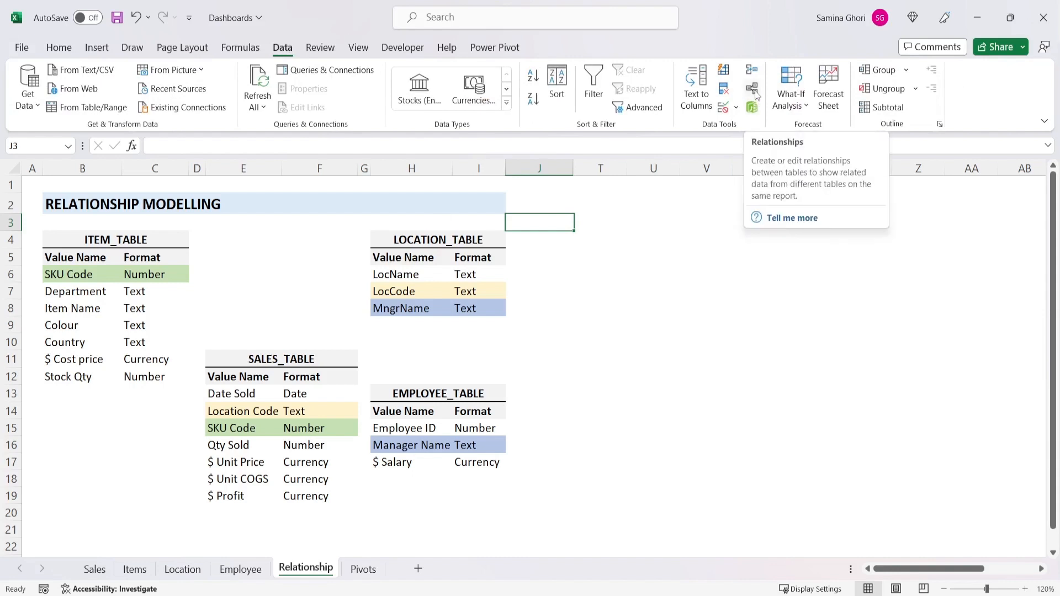
pyautogui.click(756, 95)
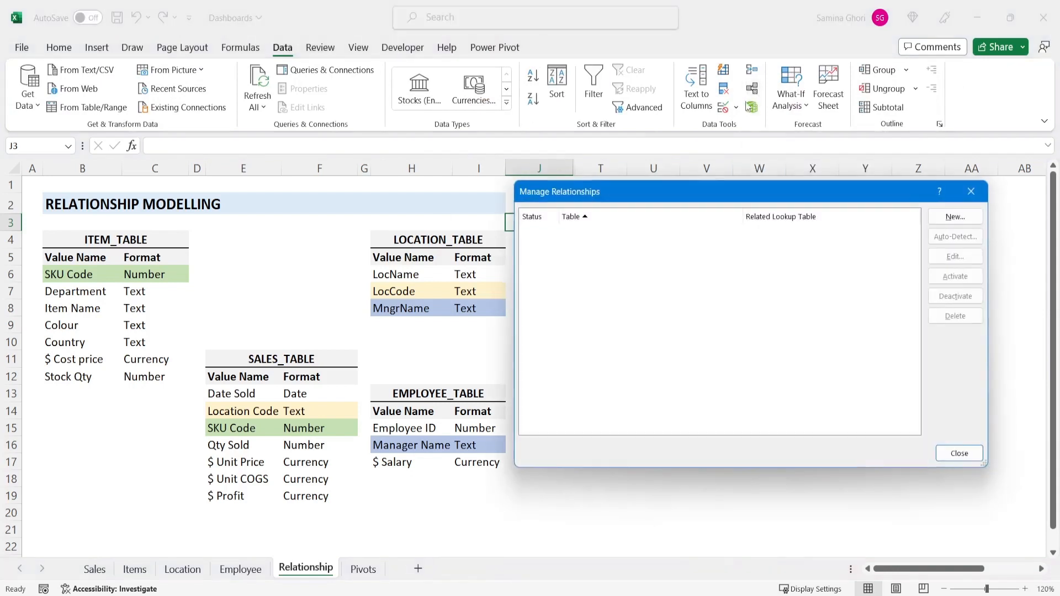
pyautogui.moveTo(739, 191)
pyautogui.mouseDown()
pyautogui.moveTo(728, 255)
pyautogui.moveTo(737, 196)
pyautogui.moveTo(736, 209)
pyautogui.mouseUp()
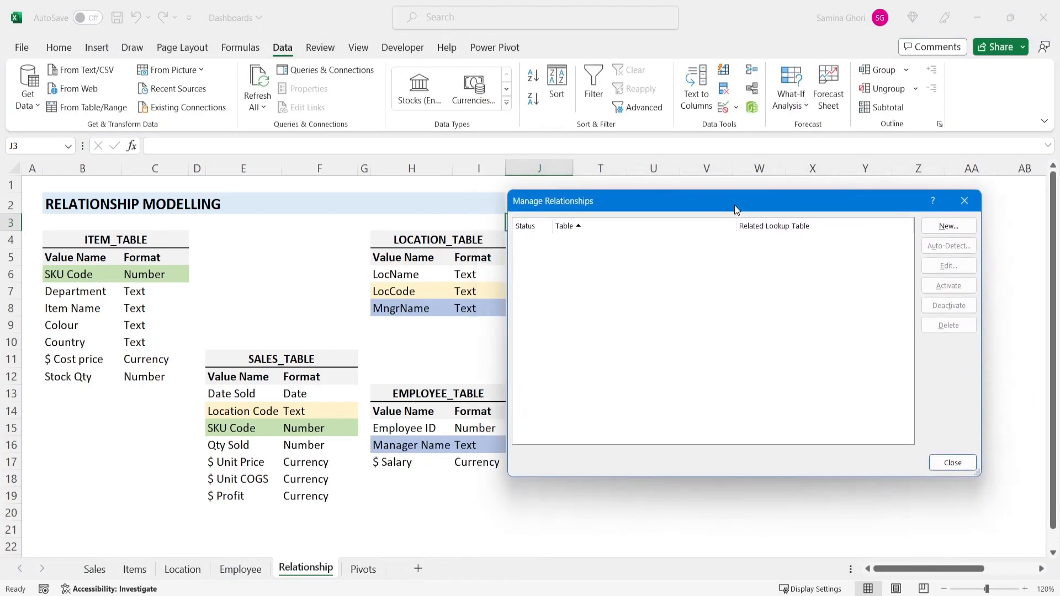
pyautogui.click(948, 226)
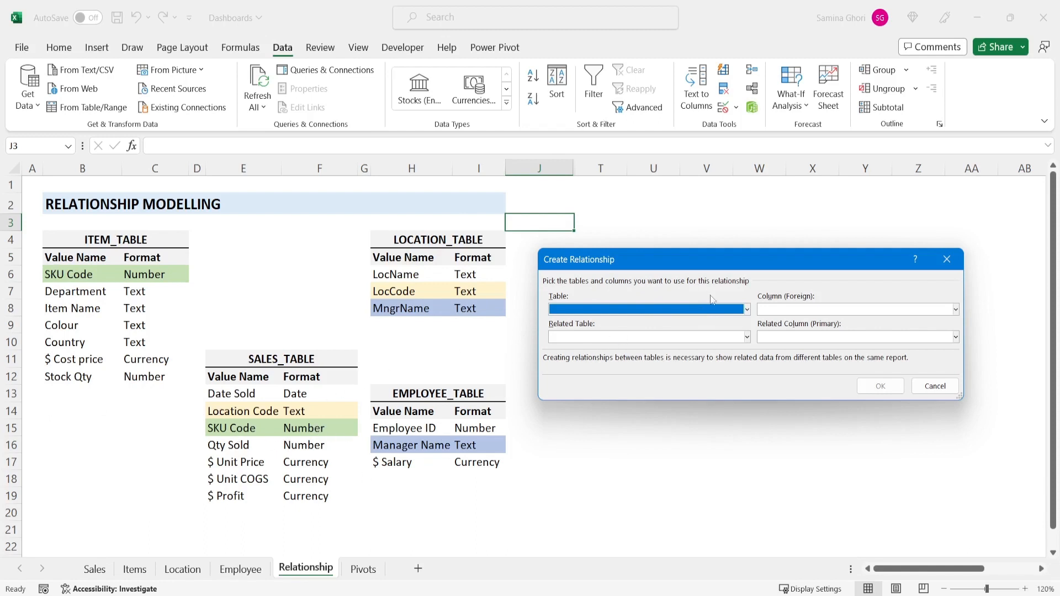
pyautogui.click(710, 313)
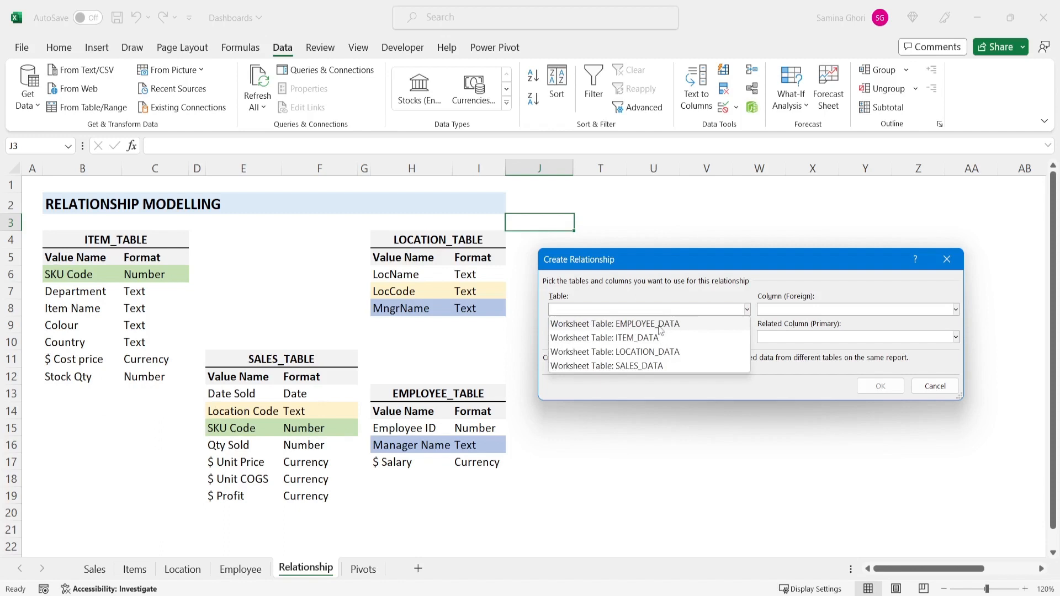
pyautogui.click(623, 338)
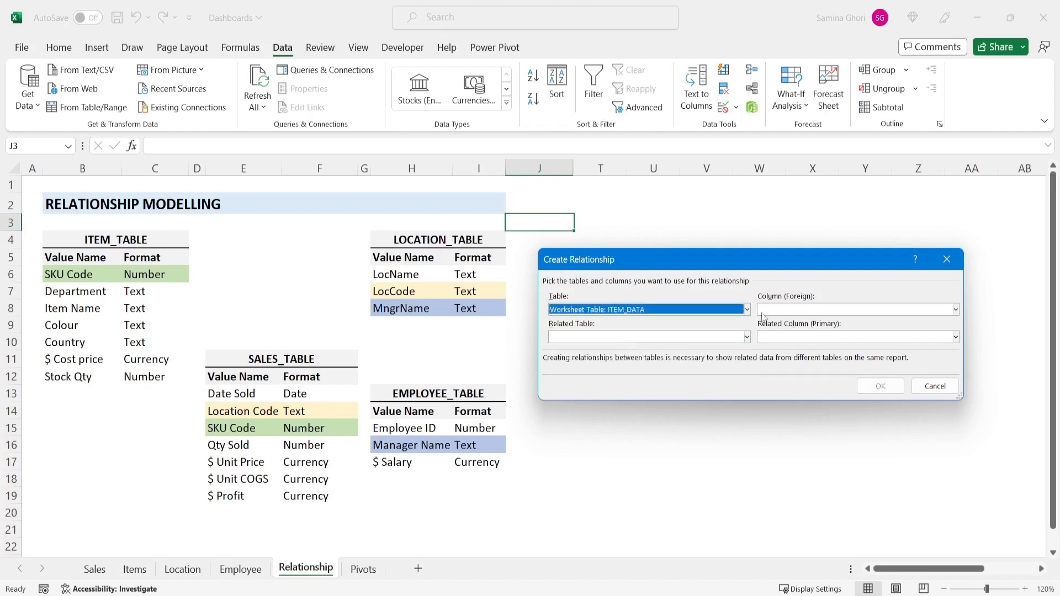
pyautogui.click(792, 311)
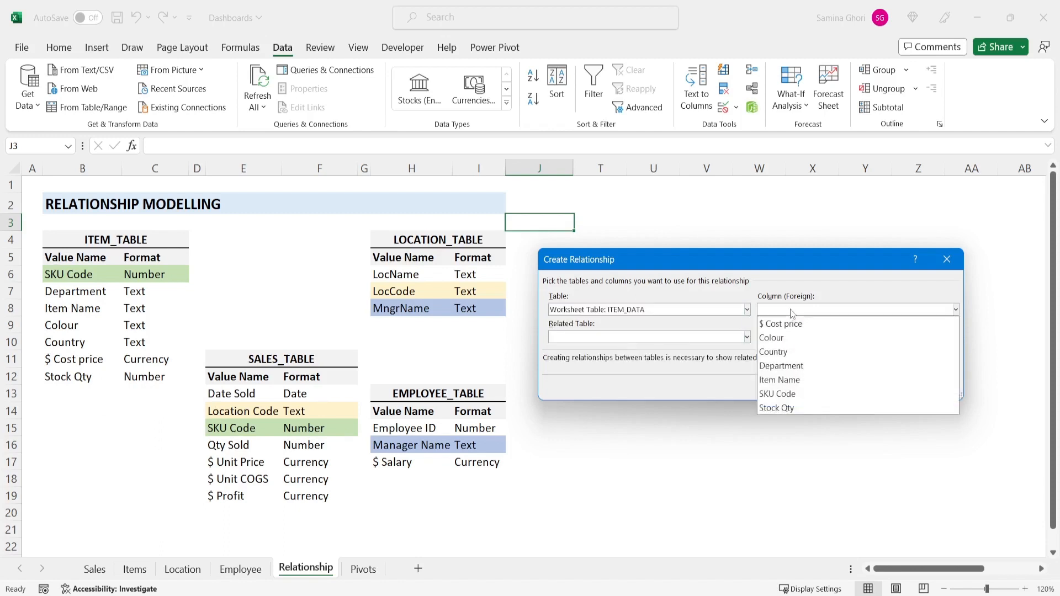
pyautogui.click(779, 396)
# Step: Set SALES_DATA as the related table with SKU Code as the primary column and create the relationship
pyautogui.click(670, 338)
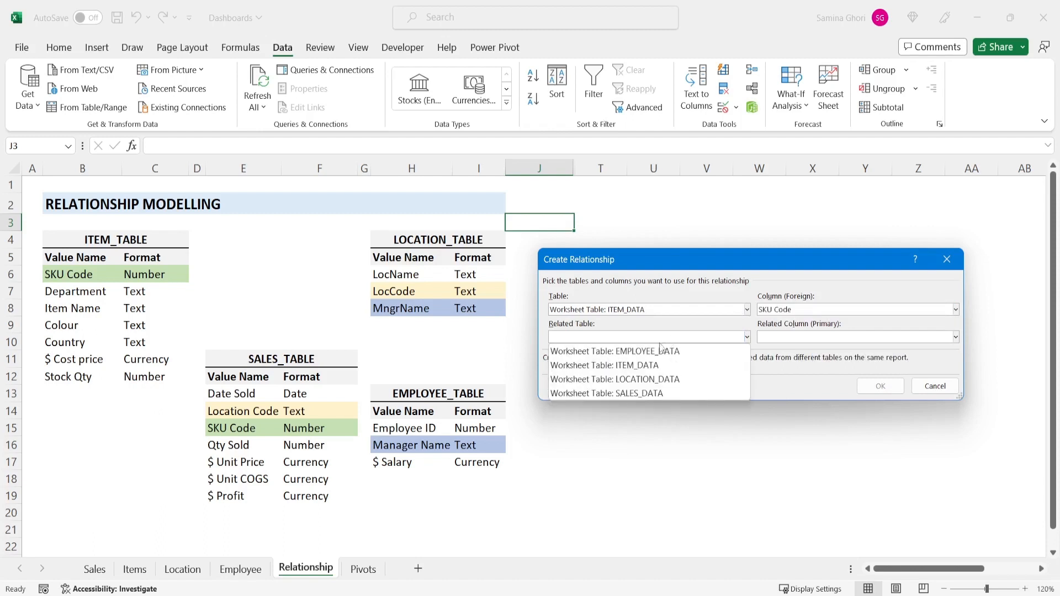
pyautogui.click(642, 394)
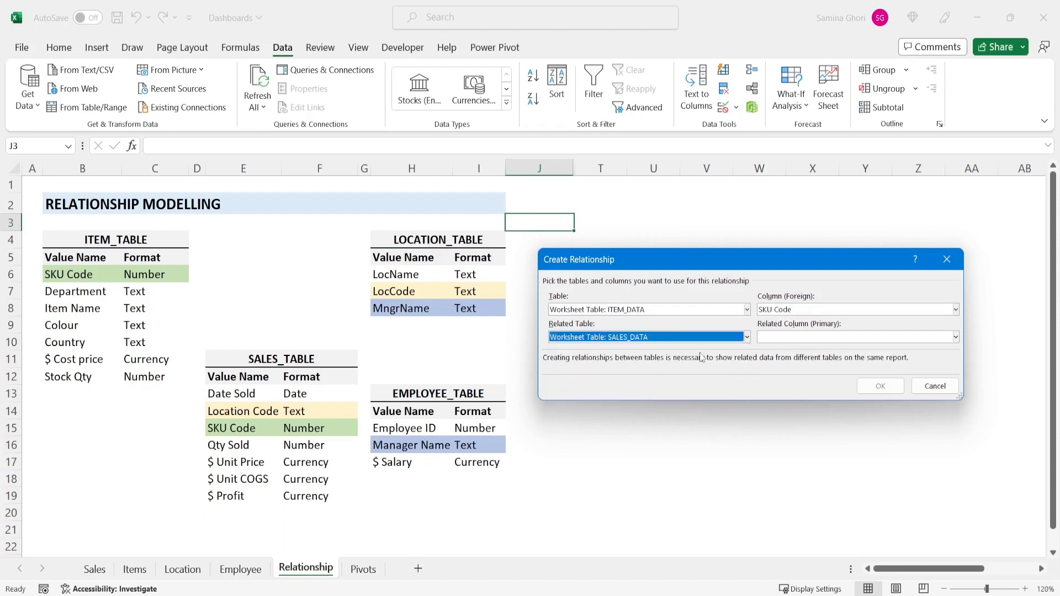
pyautogui.click(810, 338)
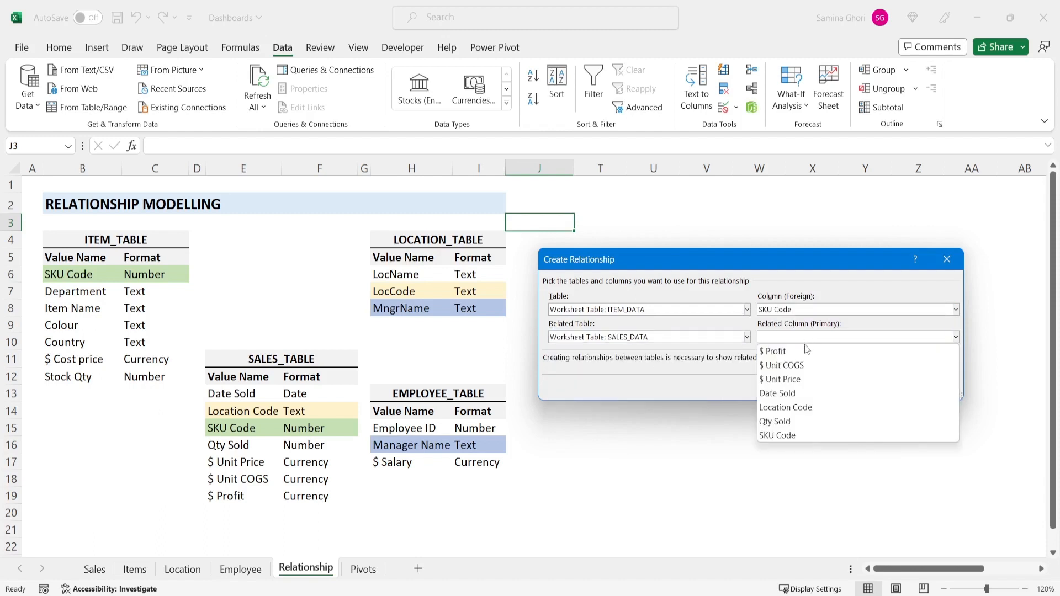
pyautogui.click(784, 437)
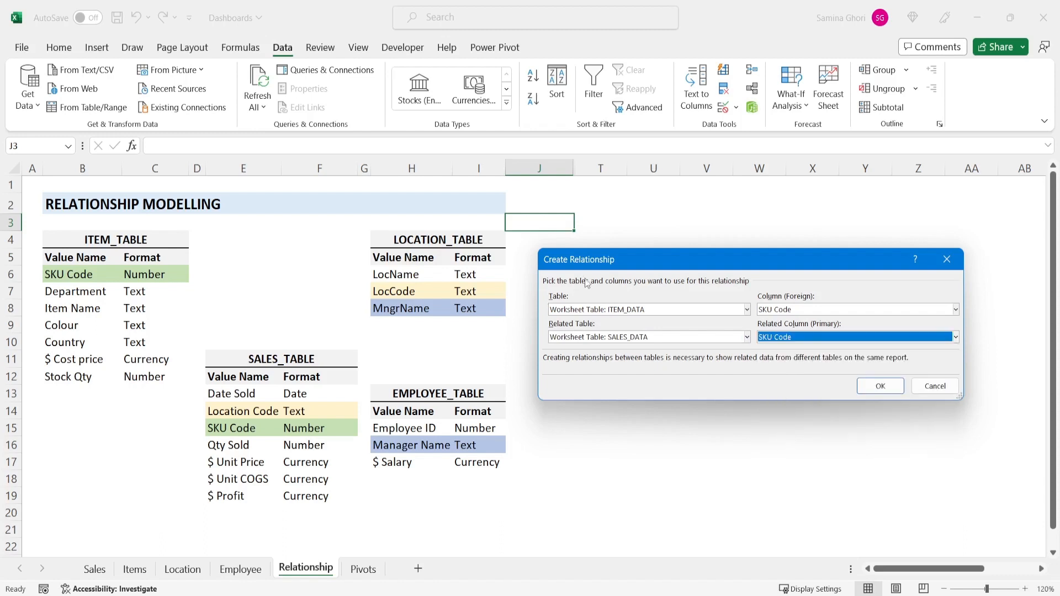
pyautogui.click(885, 387)
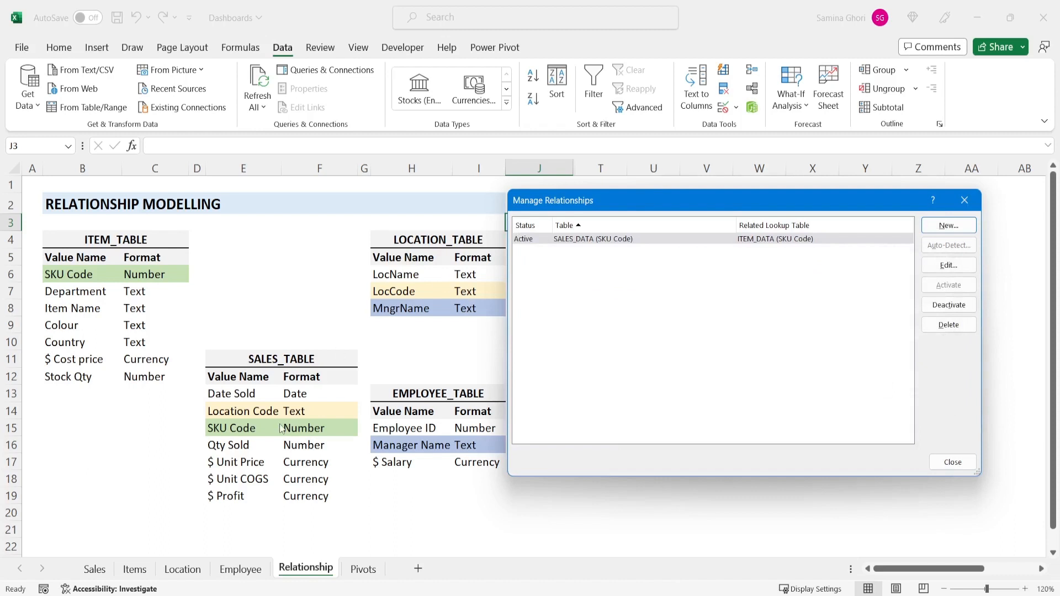
# Step: Create a relationship between the LocCode column of LOCATION_DATA and the Location Code column of SALES_DATA
pyautogui.click(948, 225)
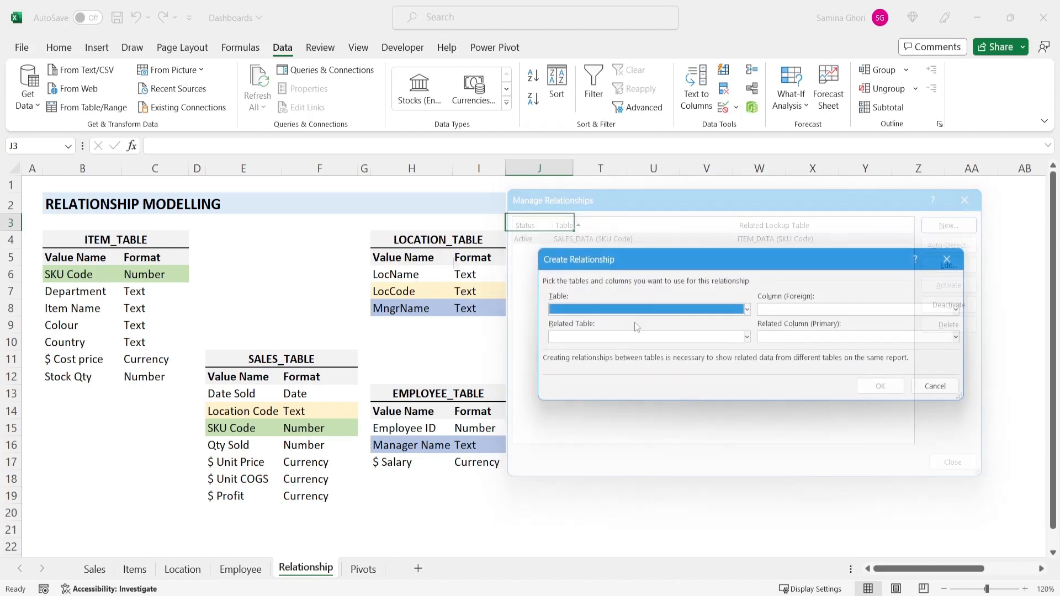
pyautogui.click(636, 310)
pyautogui.click(634, 366)
pyautogui.click(833, 310)
pyautogui.click(795, 323)
pyautogui.click(660, 337)
pyautogui.click(651, 365)
pyautogui.click(790, 337)
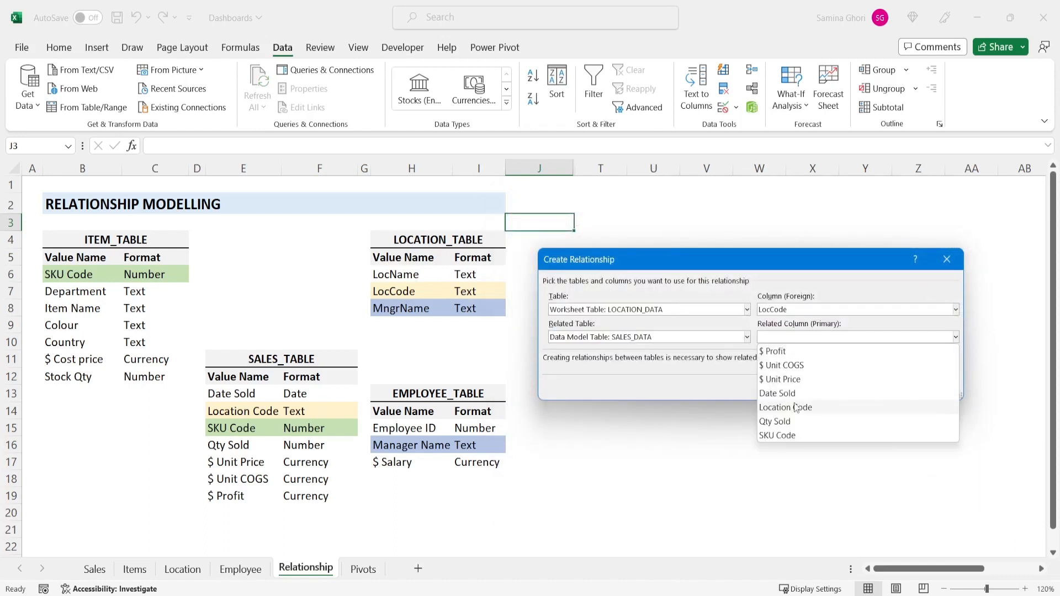
pyautogui.click(794, 408)
pyautogui.click(883, 388)
# Step: Create a relationship between MngrName in LOCATION_DATA and Manager Name in EMPLOYEE_DATA, and finish managing relationships
pyautogui.click(948, 225)
pyautogui.click(703, 310)
pyautogui.click(703, 336)
pyautogui.click(816, 309)
pyautogui.click(800, 352)
pyautogui.click(705, 338)
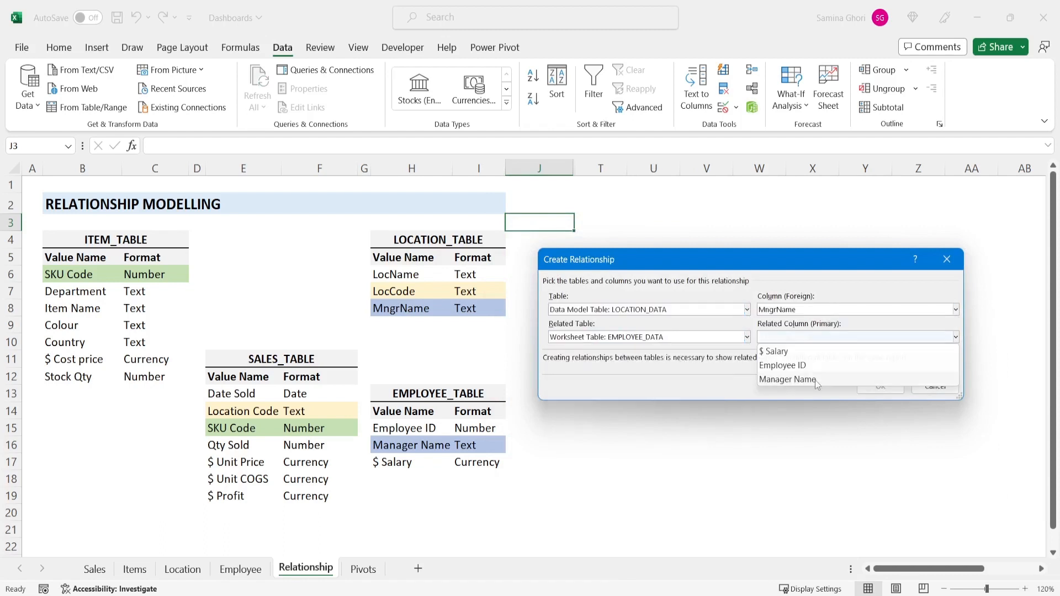
pyautogui.click(789, 380)
pyautogui.click(880, 386)
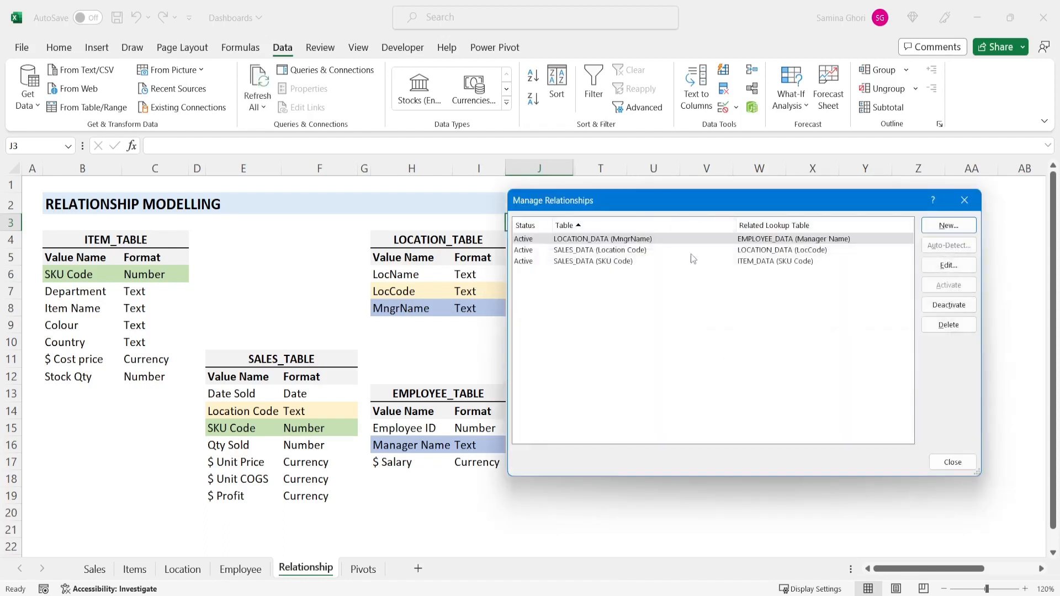
pyautogui.click(951, 464)
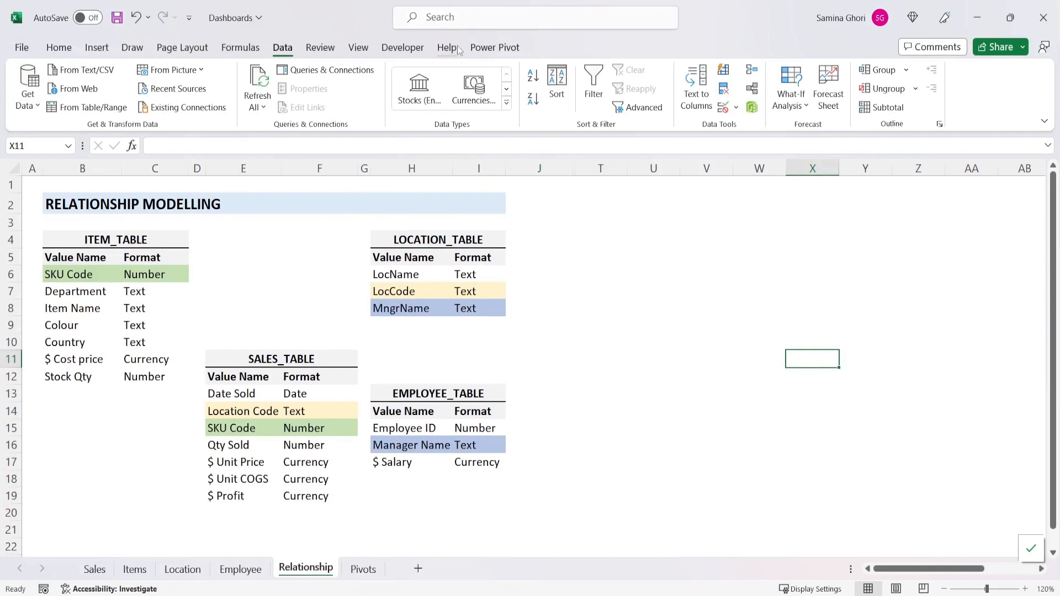
# Step: Open the data model in a maximized Power Pivot window and display its table relationships in Diagram View
pyautogui.click(486, 50)
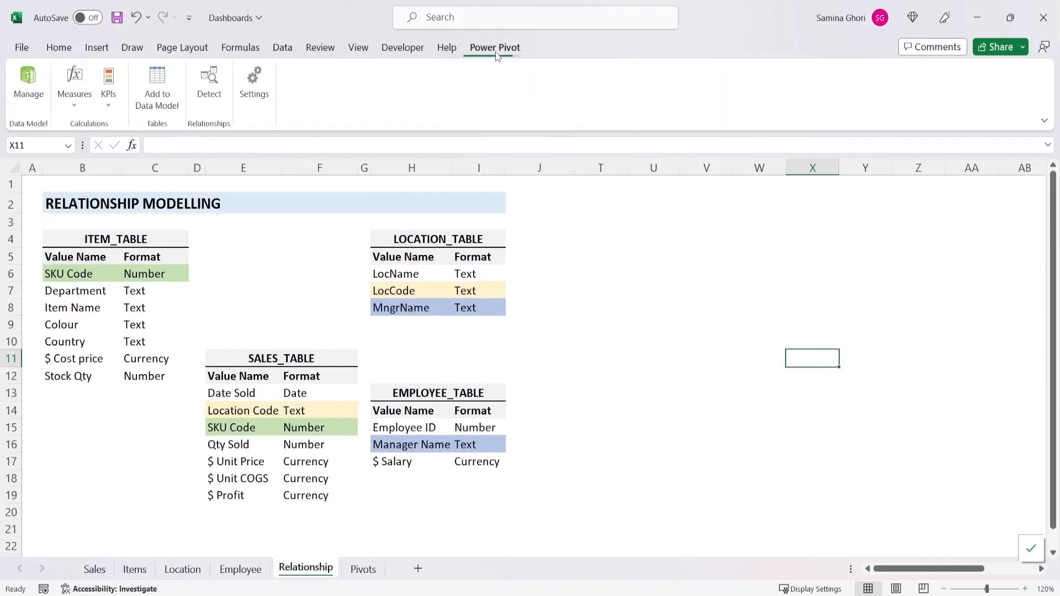
pyautogui.click(29, 91)
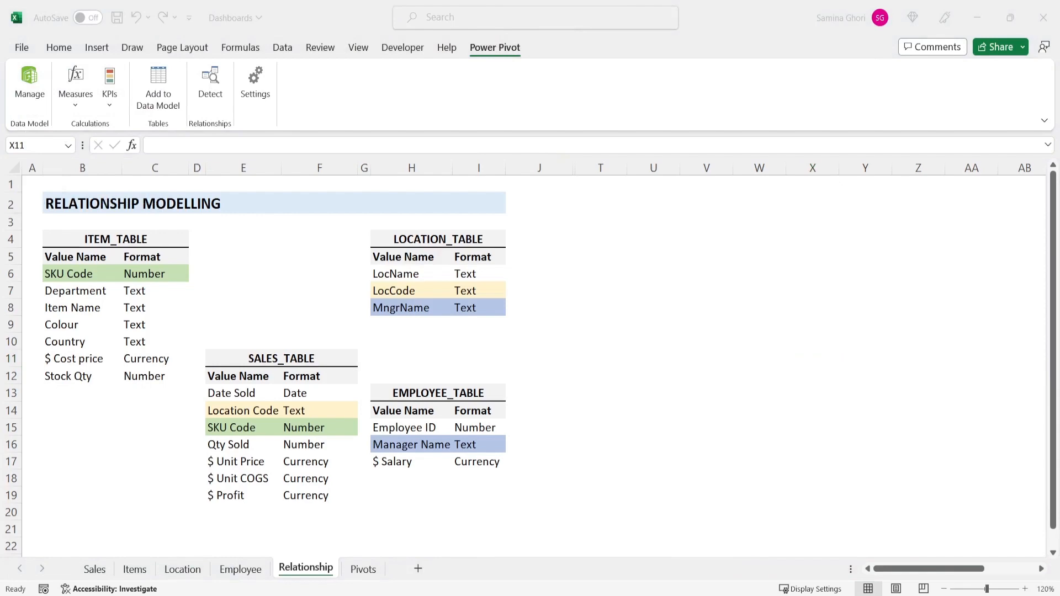
pyautogui.moveTo(1059, 243); pyautogui.dragTo(496, 135)
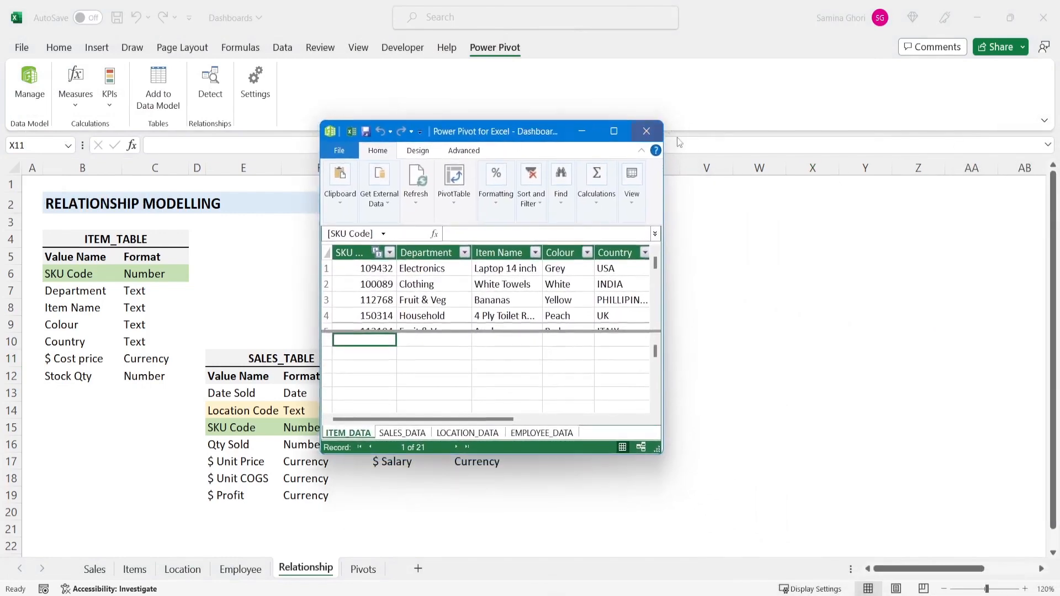
pyautogui.click(613, 132)
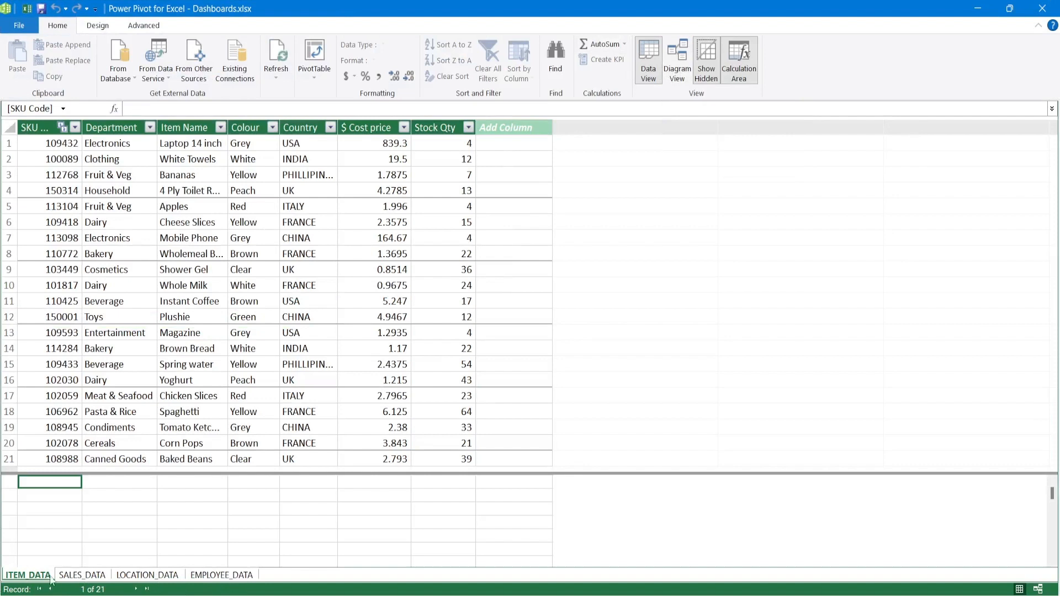
pyautogui.click(687, 68)
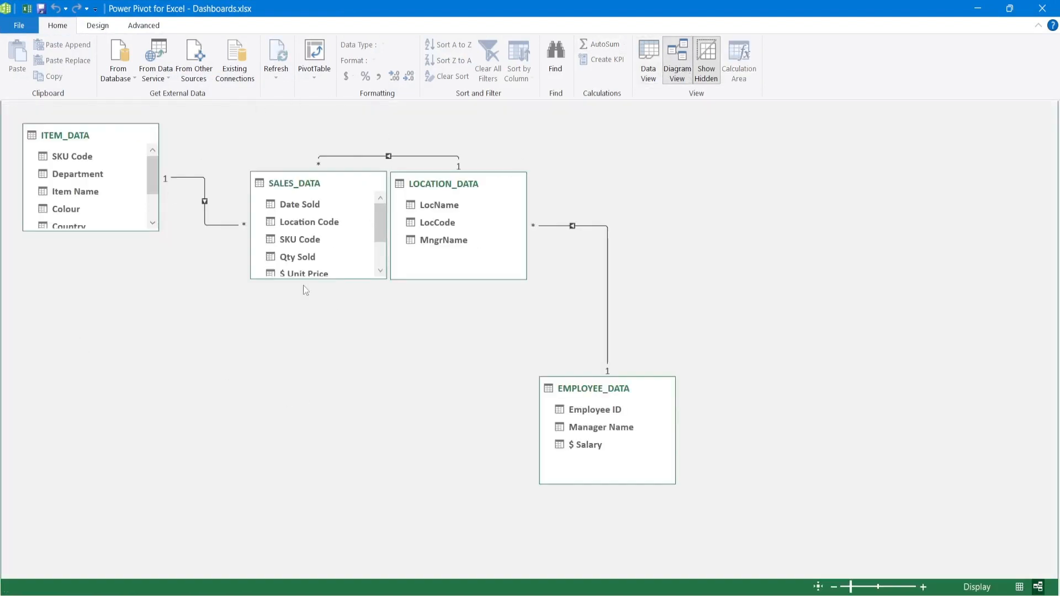
# Step: Show the ITEM_DATA table in Power Pivot's Data View and add a new column named Stock Value
pyautogui.click(161, 179)
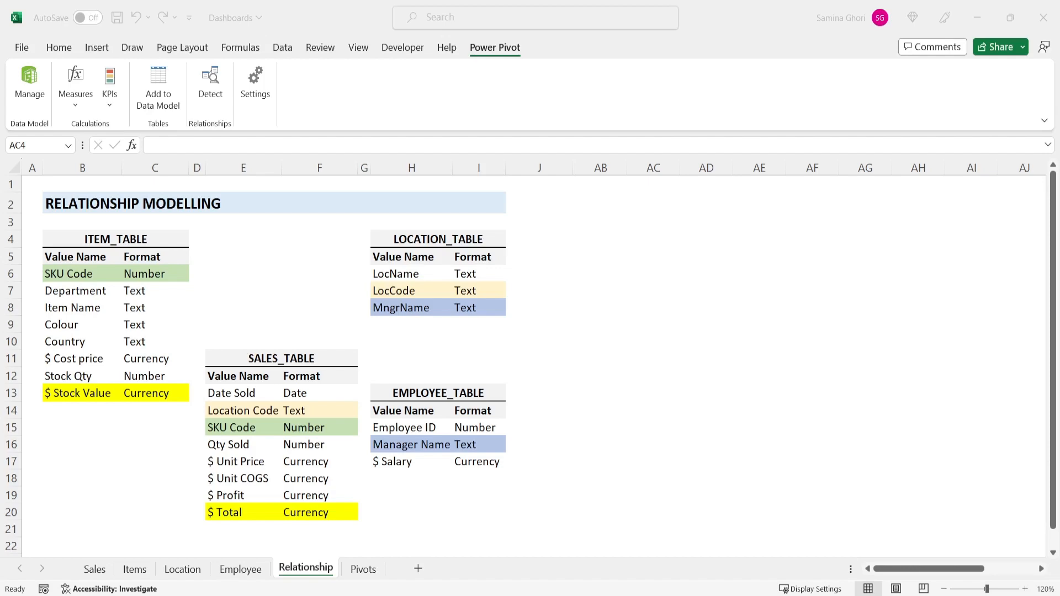
pyautogui.moveTo(1059, 97); pyautogui.dragTo(467, 118)
pyautogui.click(569, 118)
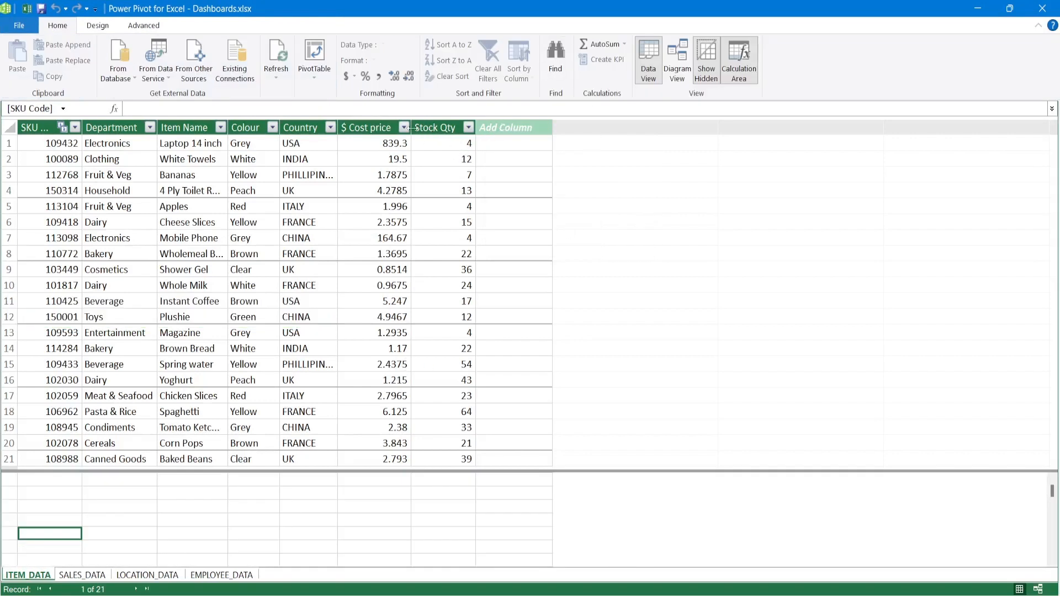
pyautogui.click(503, 125)
pyautogui.doubleClick(502, 127)
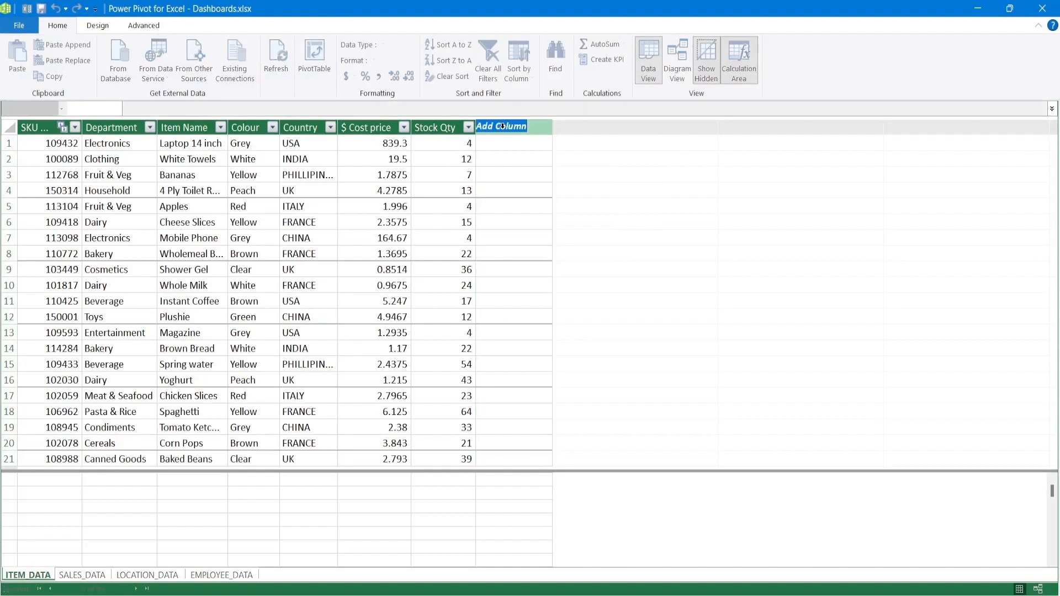
pyautogui.write('Stock Value')
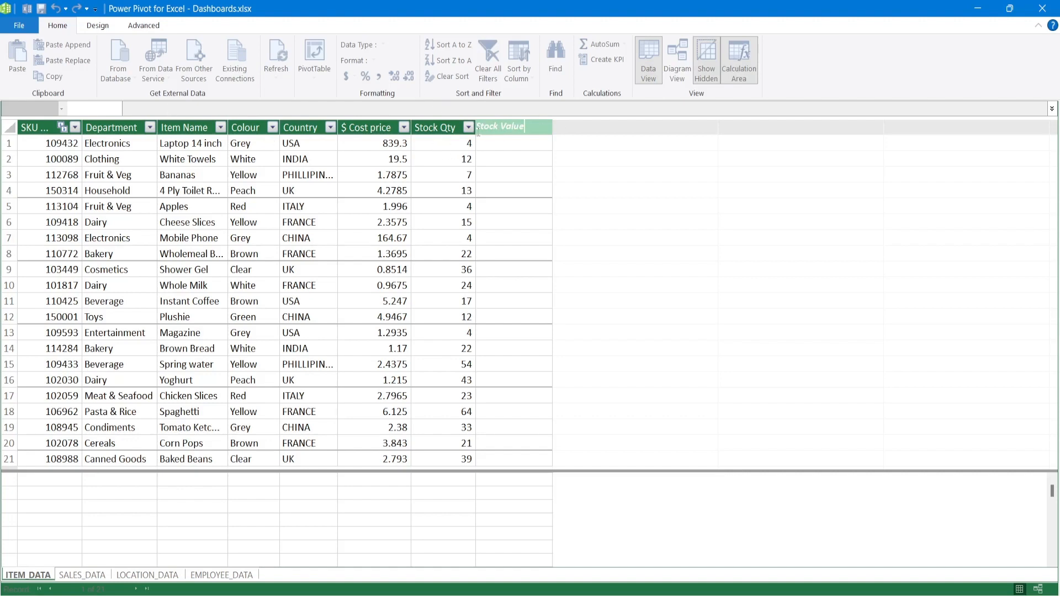
pyautogui.press('Return')
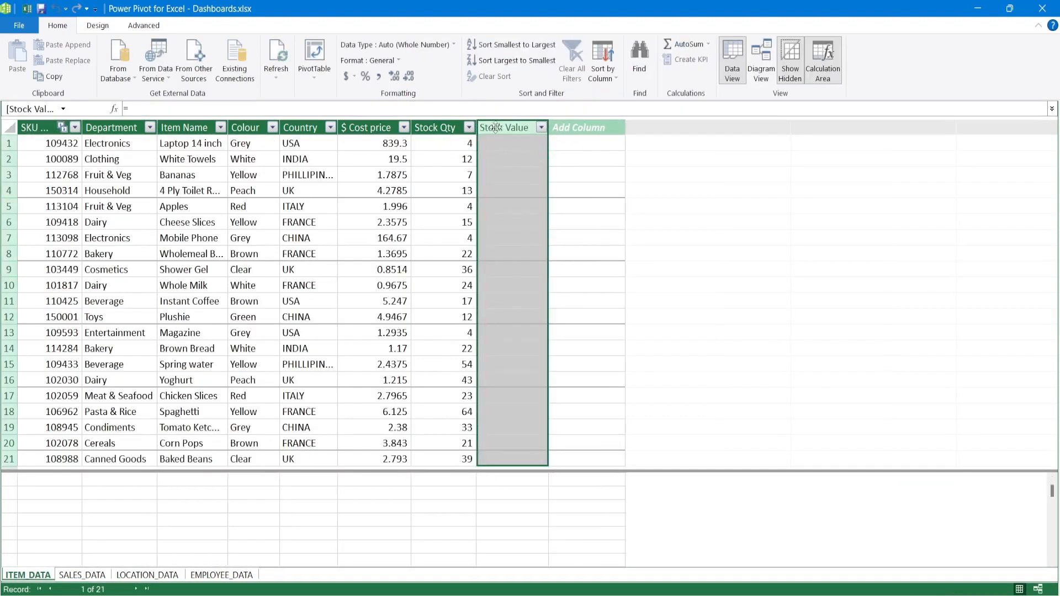
pyautogui.click(506, 141)
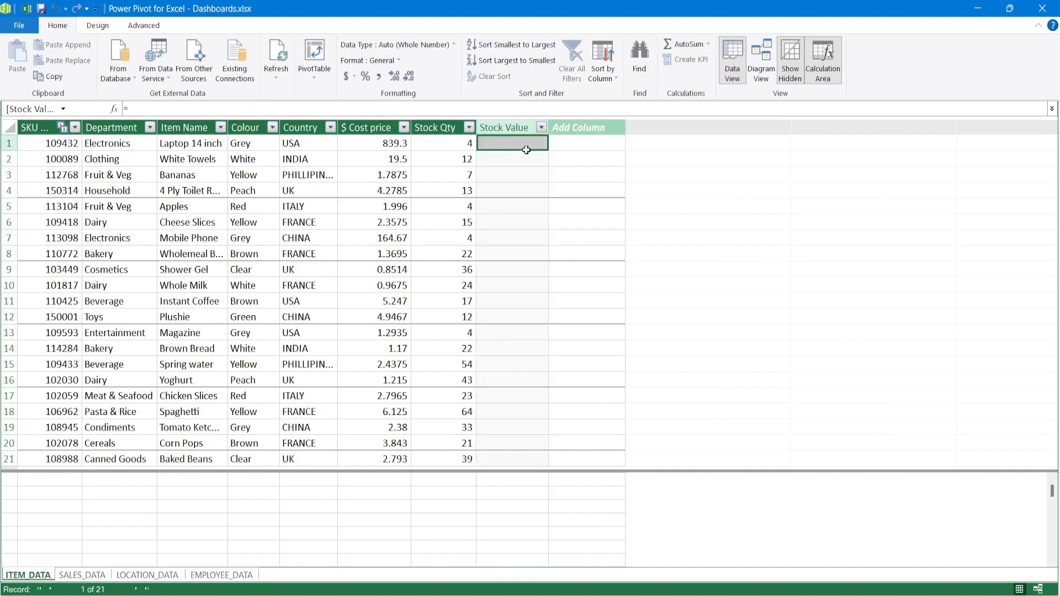
pyautogui.write('=')
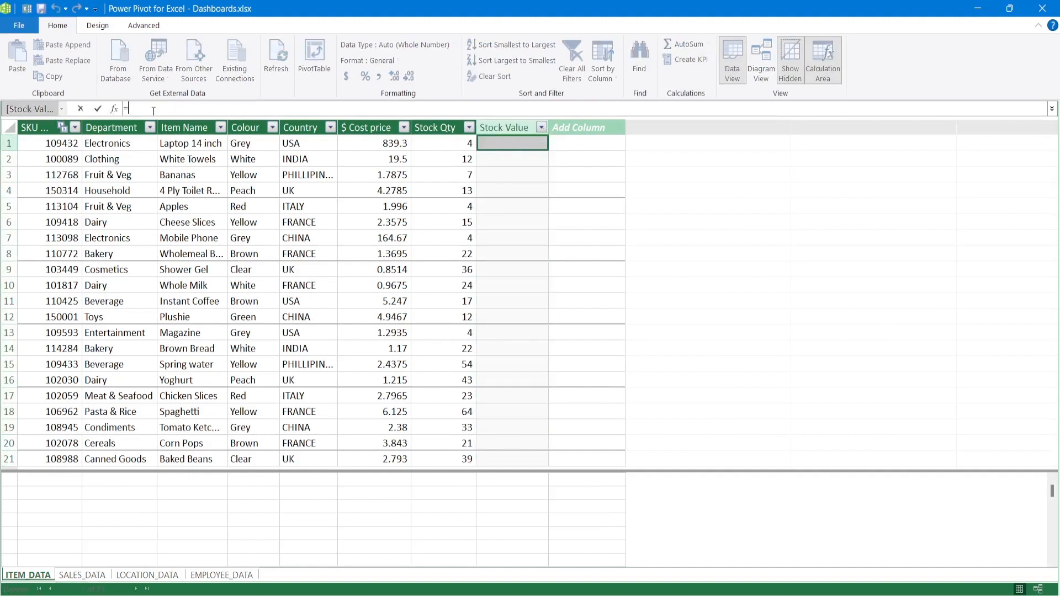
pyautogui.click(442, 144)
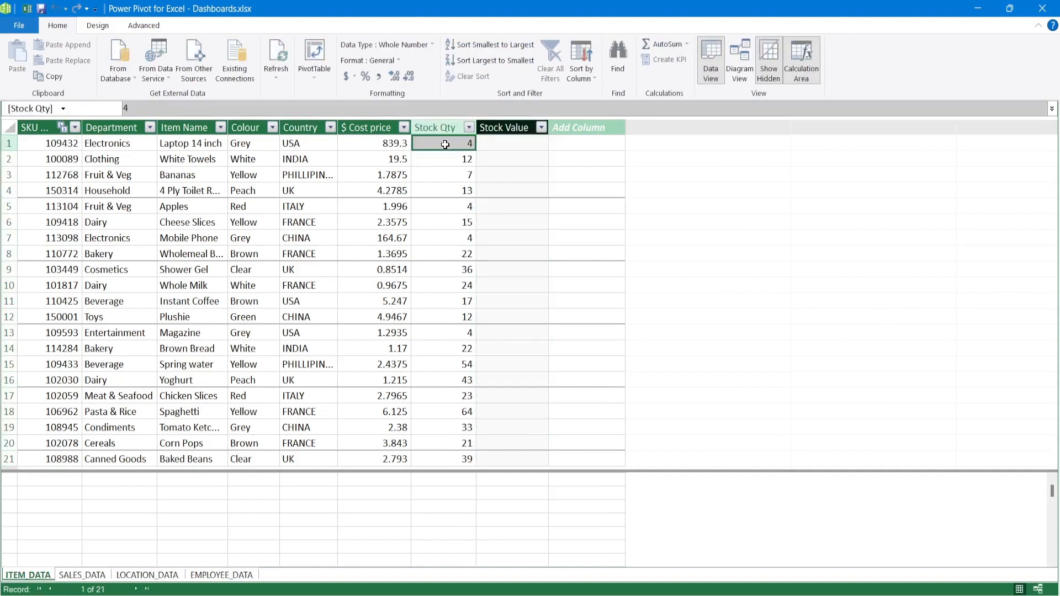
# Step: Calculate the Stock Value column with the formula =ITEM_DATA[Stock Qty]*ITEM_DATA[$ Cost price]
pyautogui.click(512, 143)
pyautogui.write('=')
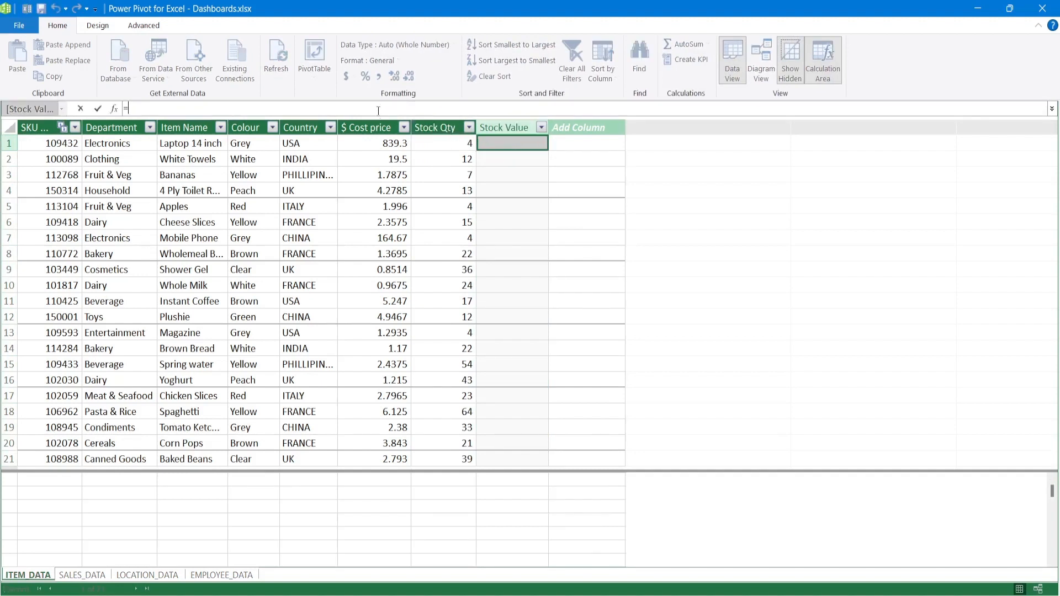
pyautogui.click(440, 143)
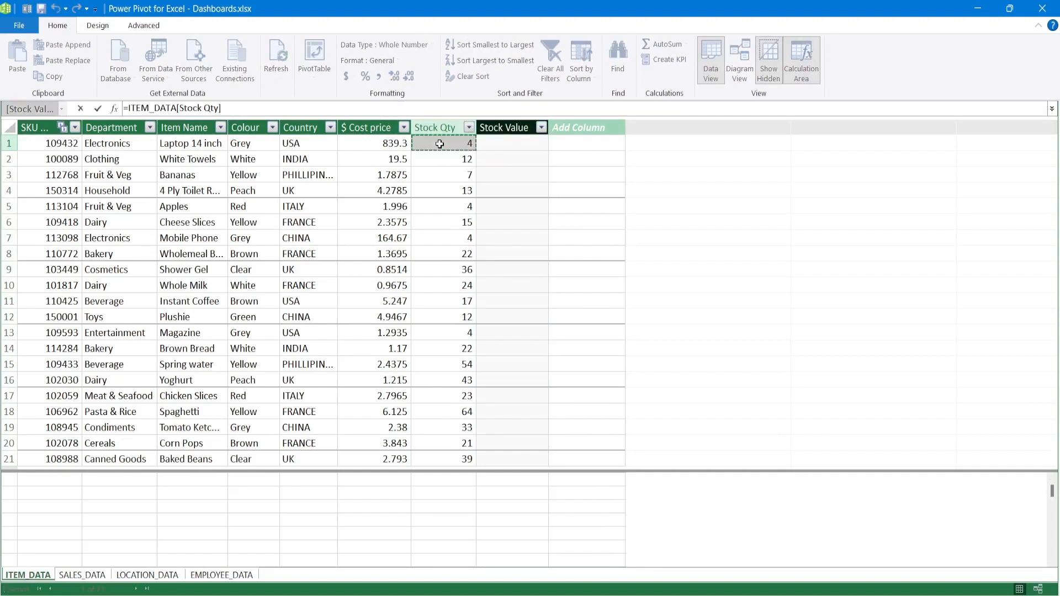
pyautogui.write('*')
pyautogui.click(375, 145)
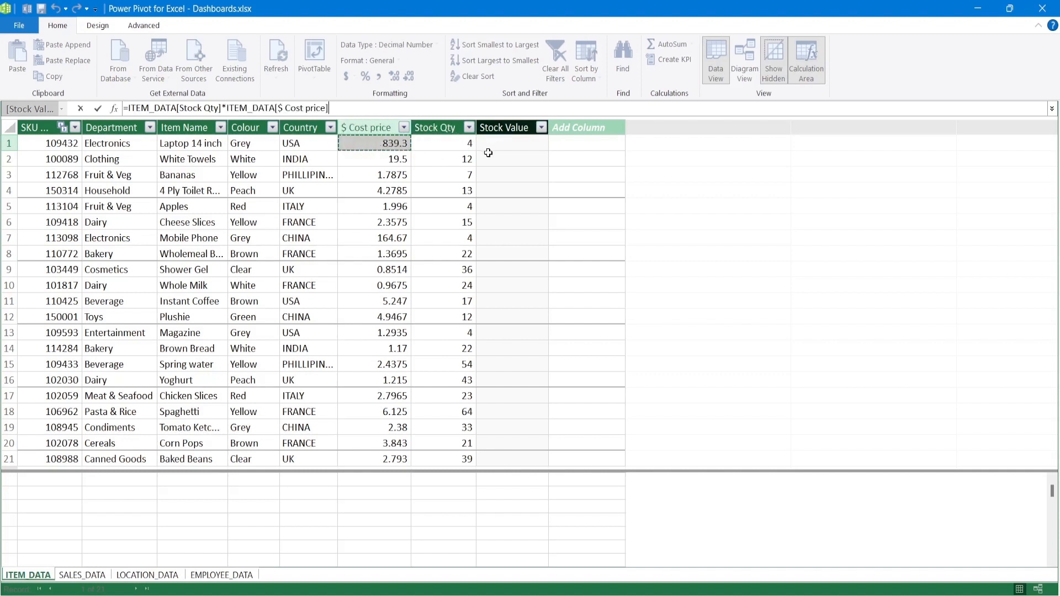
pyautogui.press('Return')
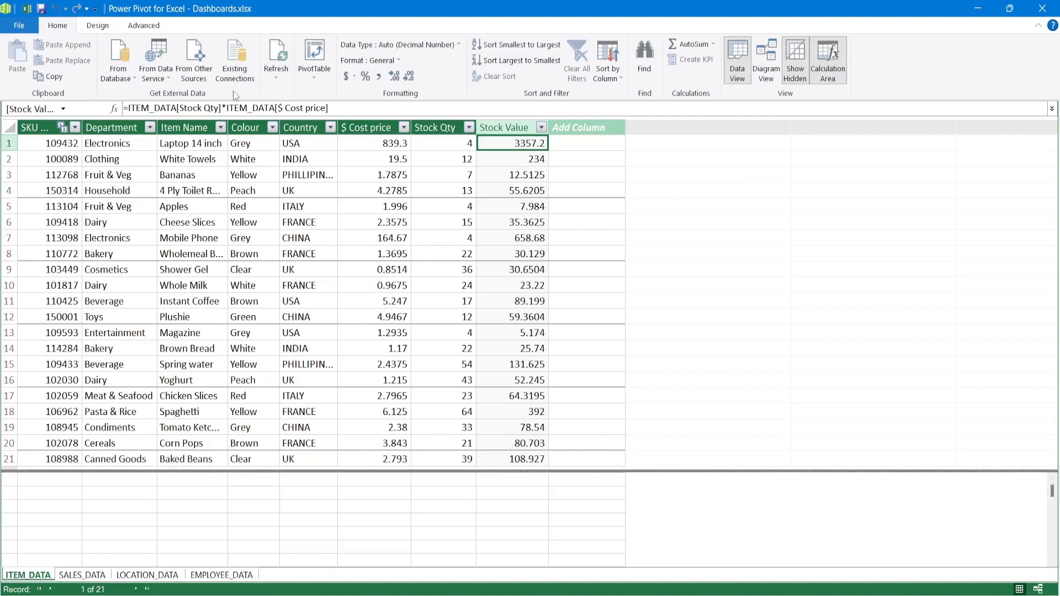
# Step: Format the Stock Value column as currency using $ English (United States)
pyautogui.click(519, 129)
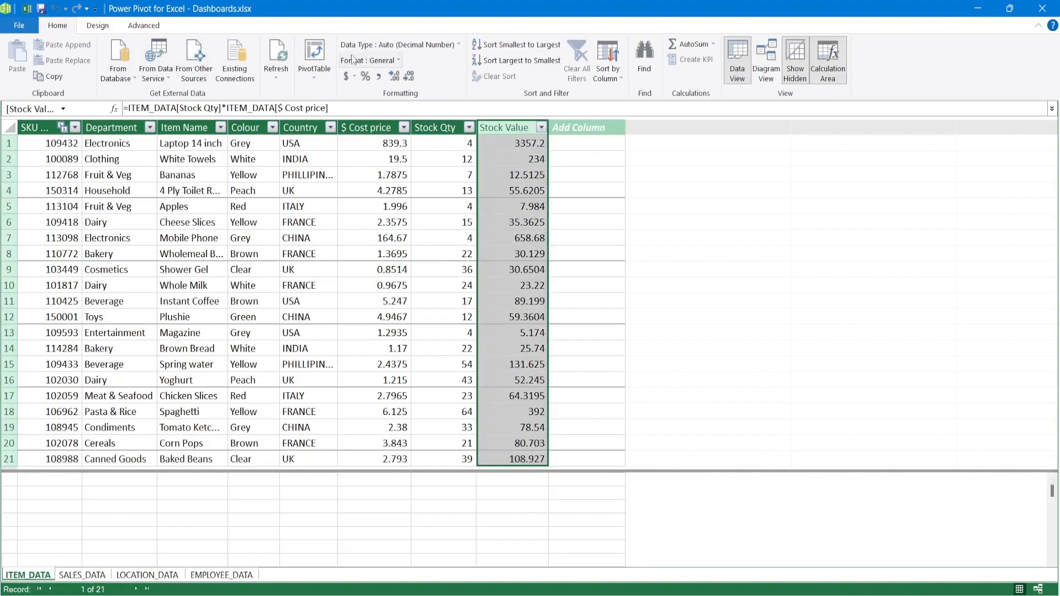
pyautogui.click(396, 61)
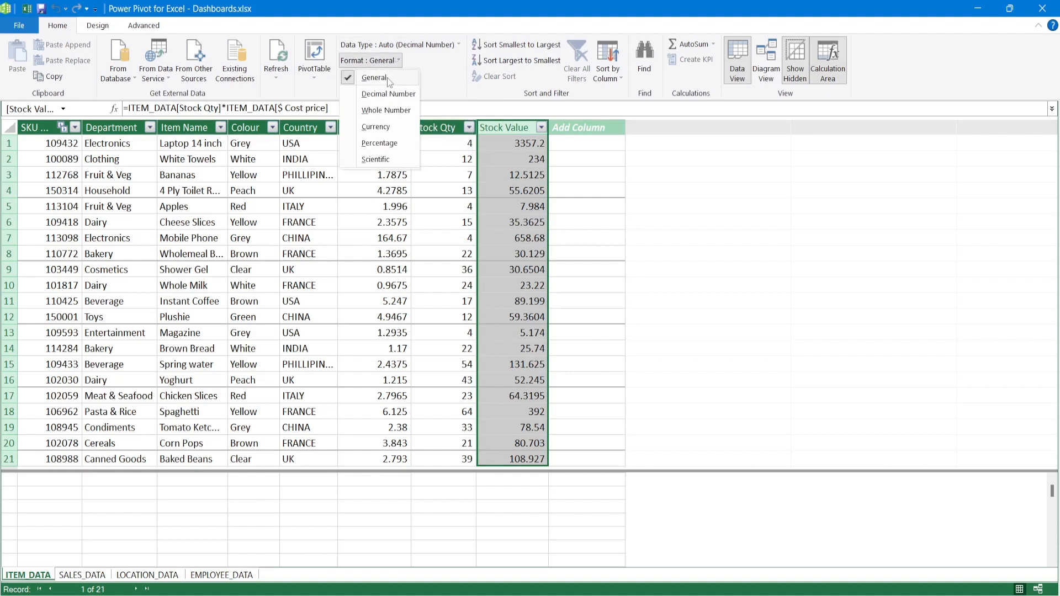
pyautogui.click(441, 89)
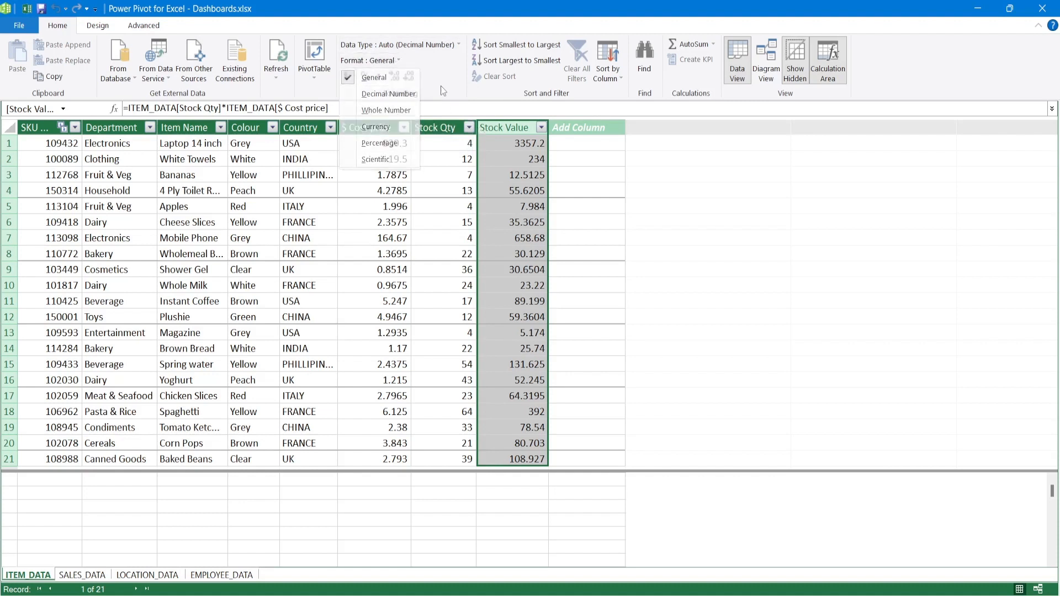
pyautogui.click(347, 79)
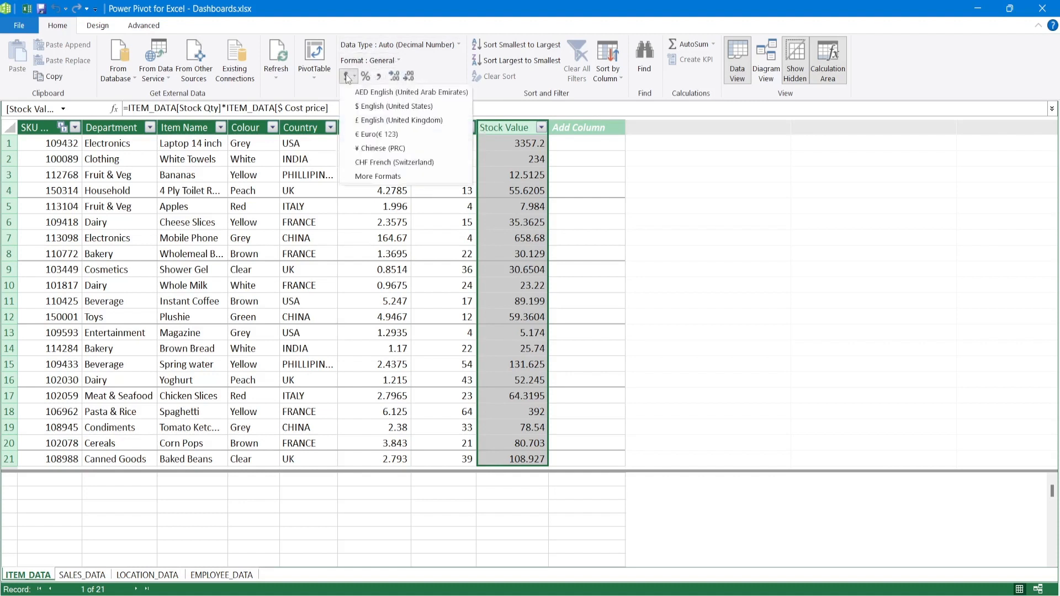
pyautogui.click(394, 106)
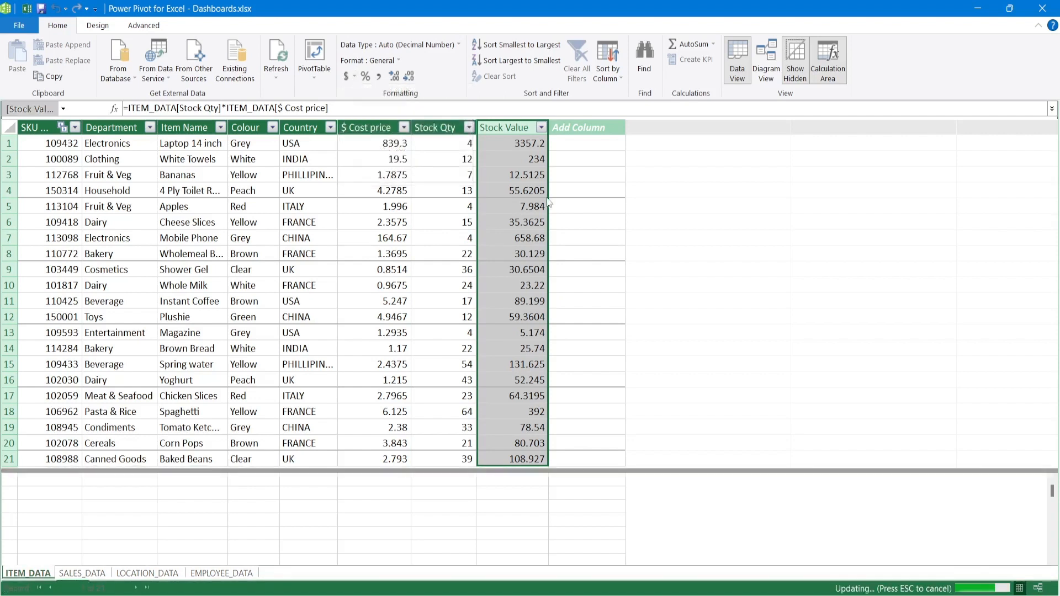
# Step: Format the $ Cost price column of ITEM_DATA as $ English (United States) currency
pyautogui.click(367, 127)
pyautogui.click(355, 75)
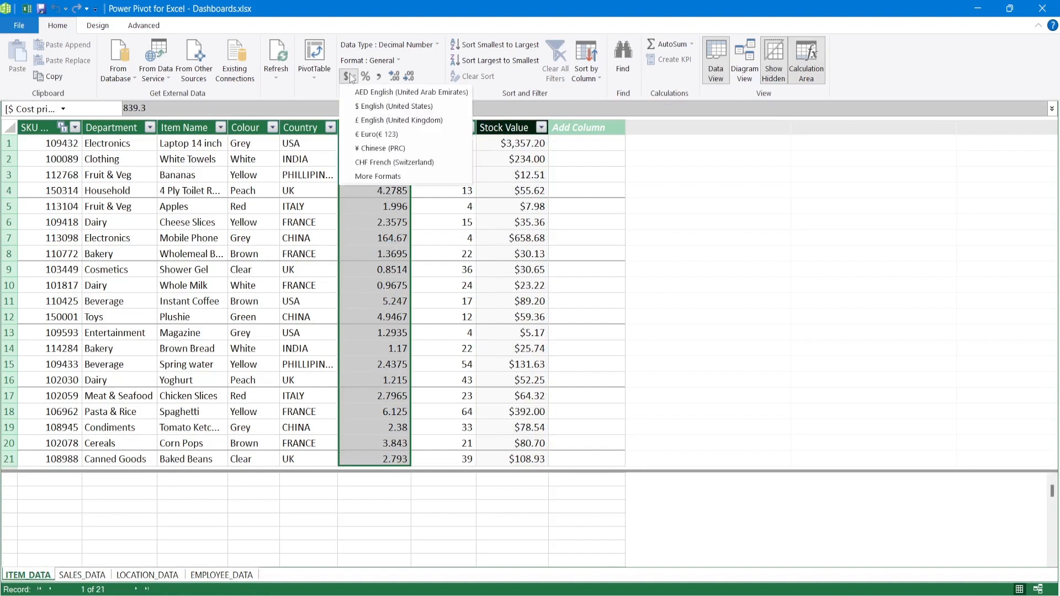
pyautogui.click(389, 106)
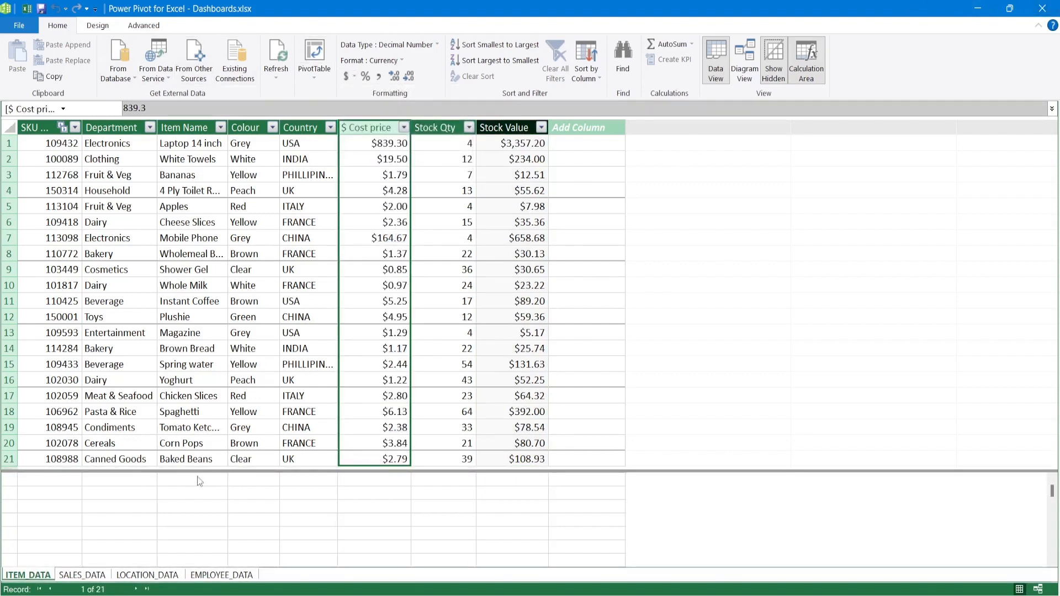
# Step: Add a new column named $ Total to the SALES_DATA table
pyautogui.click(90, 577)
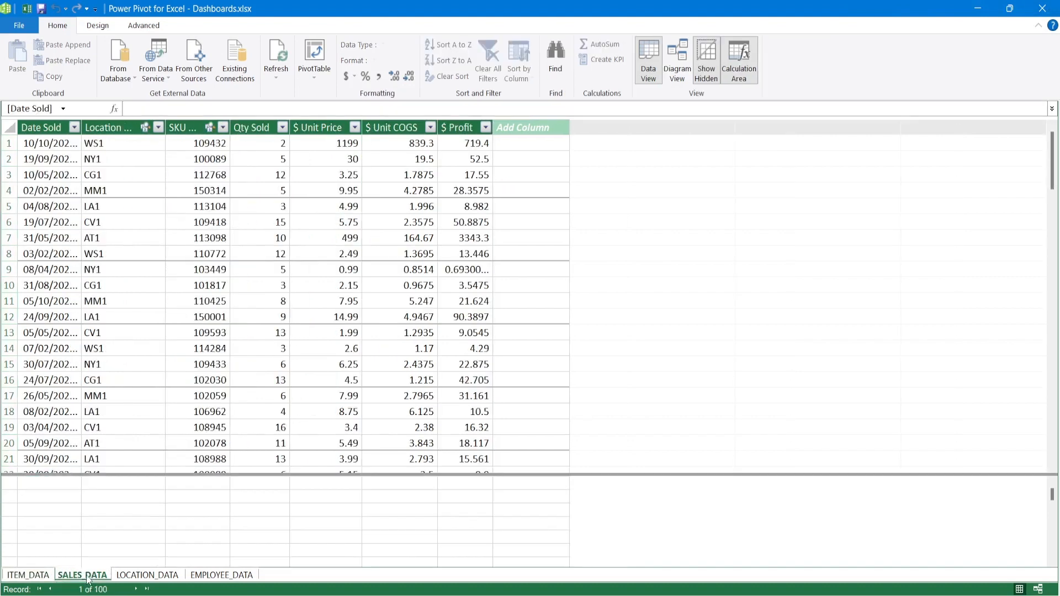
pyautogui.click(533, 128)
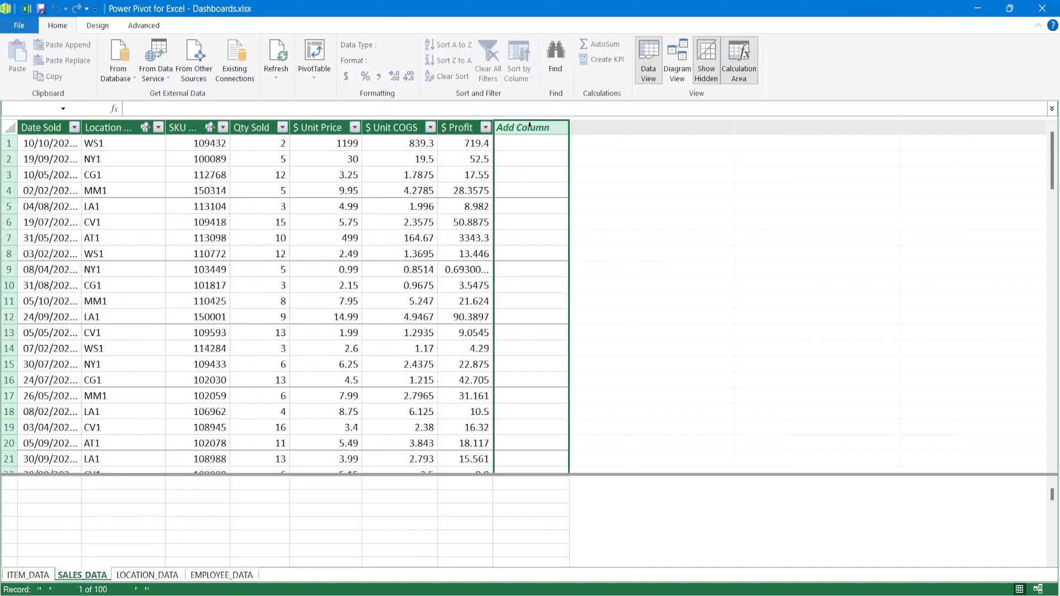
pyautogui.doubleClick(530, 126)
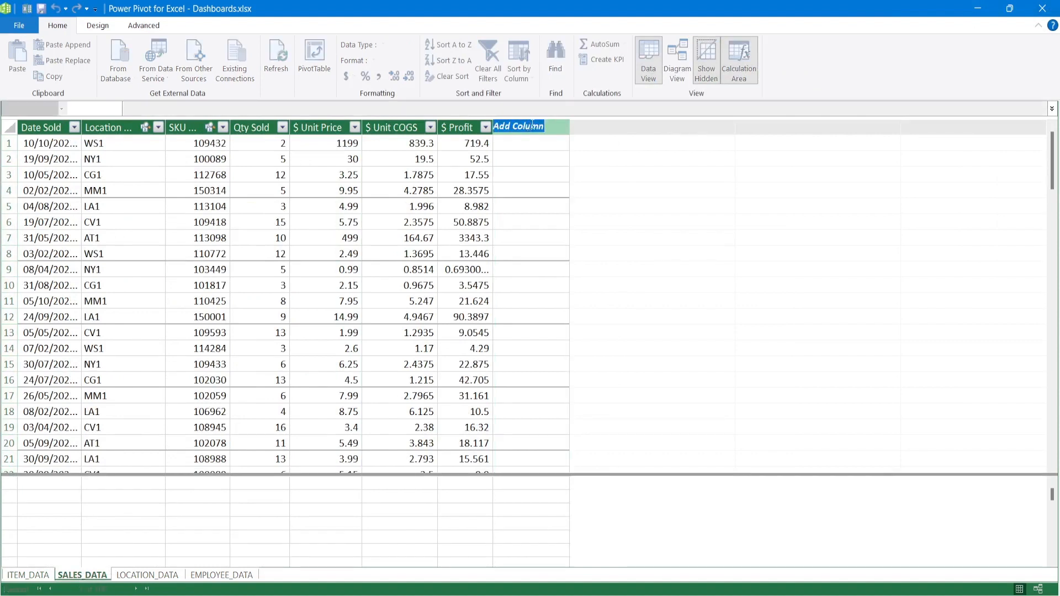
pyautogui.write('$ Tota')
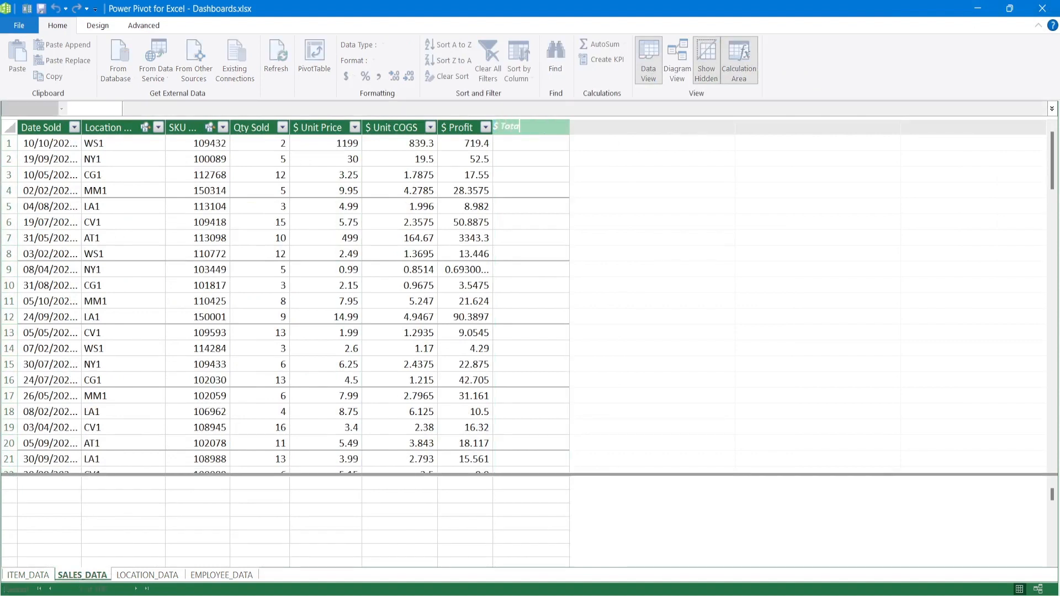
pyautogui.write('l')
pyautogui.press('Return')
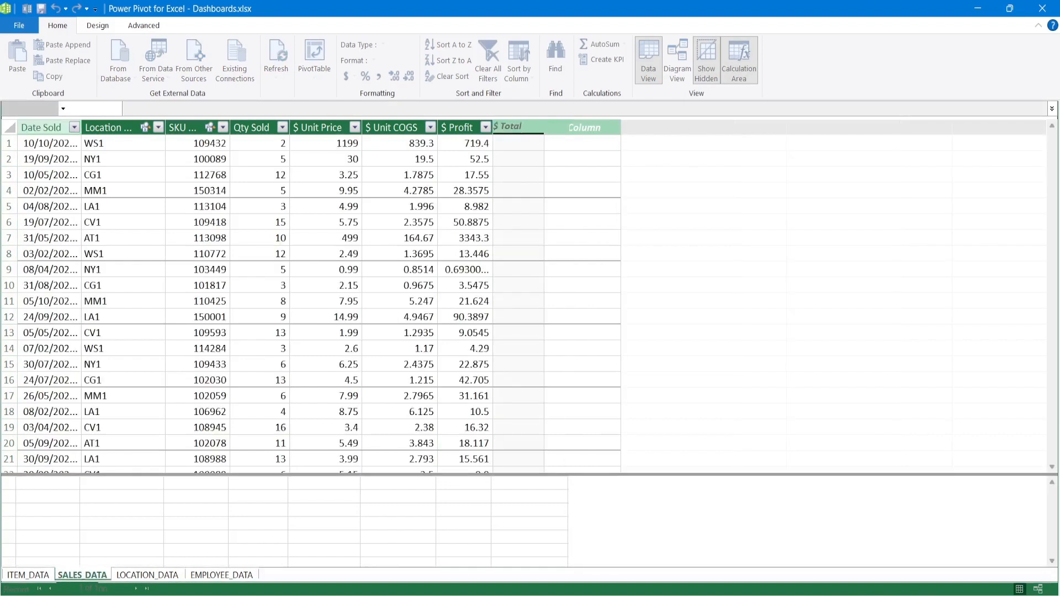
# Step: Calculate the $ Total column with the formula =SALES_DATA[Qty Sold]*SALES_DATA[$ Unit Price]
pyautogui.click(530, 141)
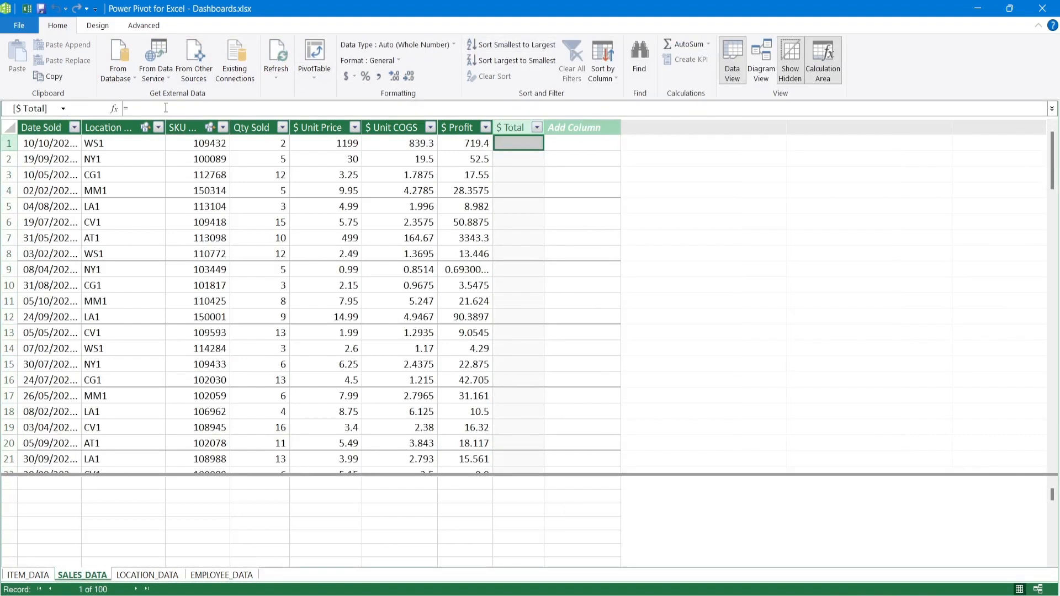
pyautogui.click(166, 107)
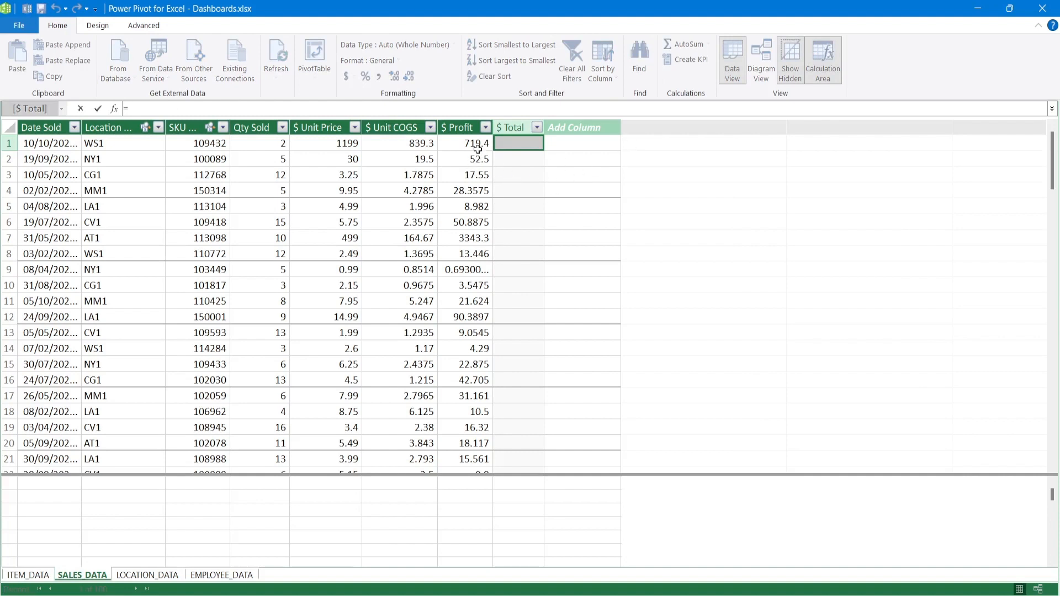
pyautogui.click(267, 144)
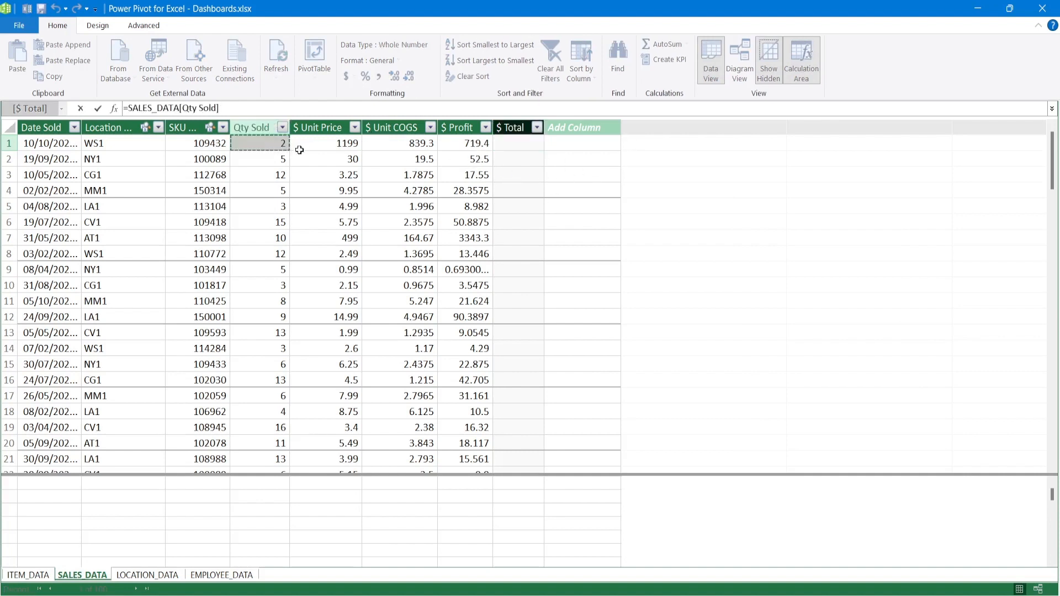
pyautogui.write('*')
pyautogui.click(341, 144)
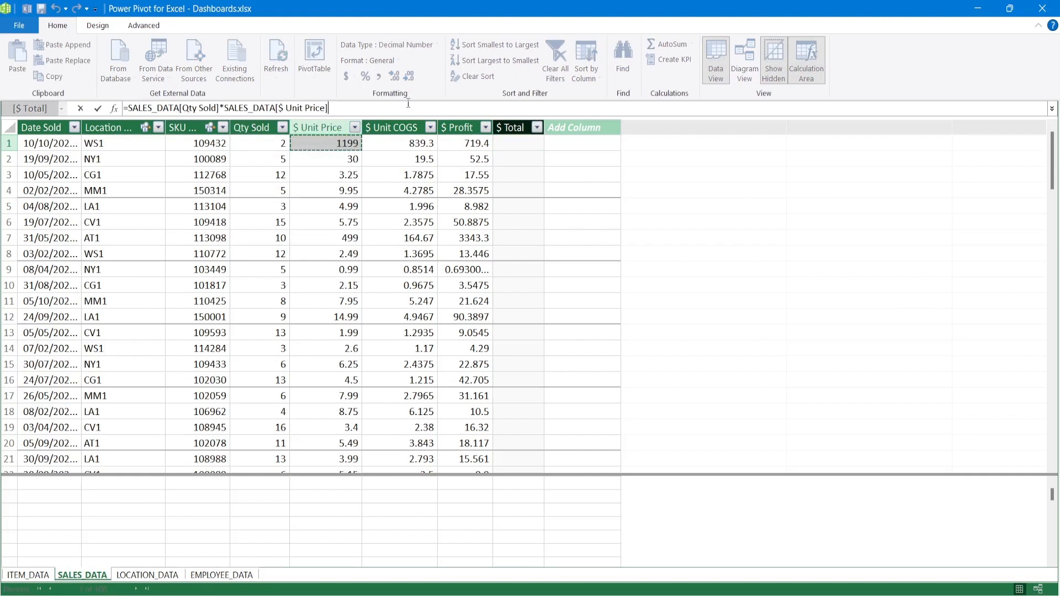
pyautogui.press('Return')
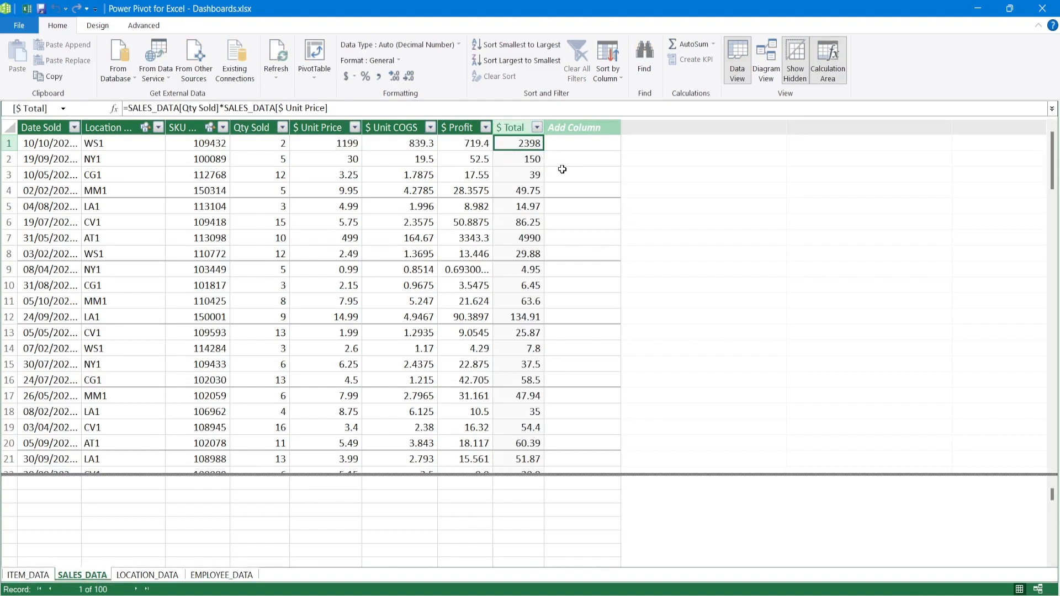
# Step: Close Power Pivot and insert a PivotTable from the data model at cell D3 of the existing Pivots worksheet in Excel
pyautogui.click(1042, 9)
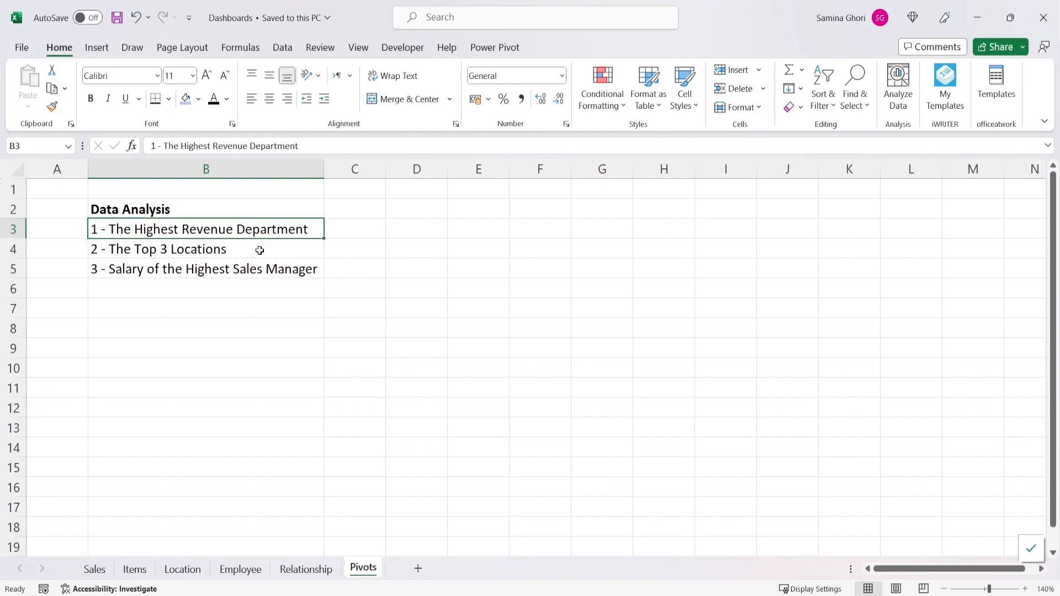
pyautogui.click(416, 225)
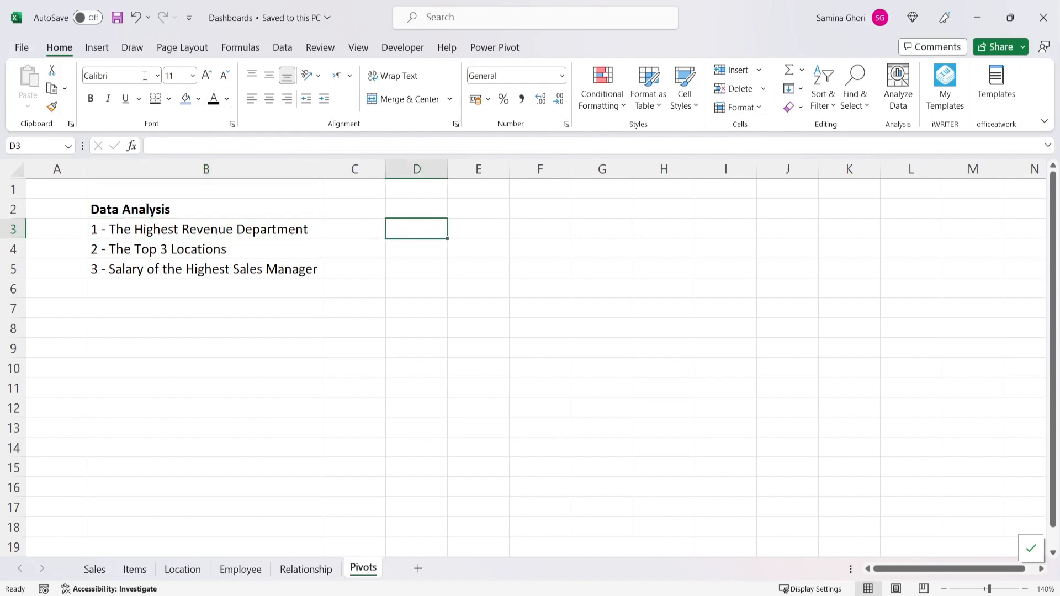
pyautogui.click(98, 48)
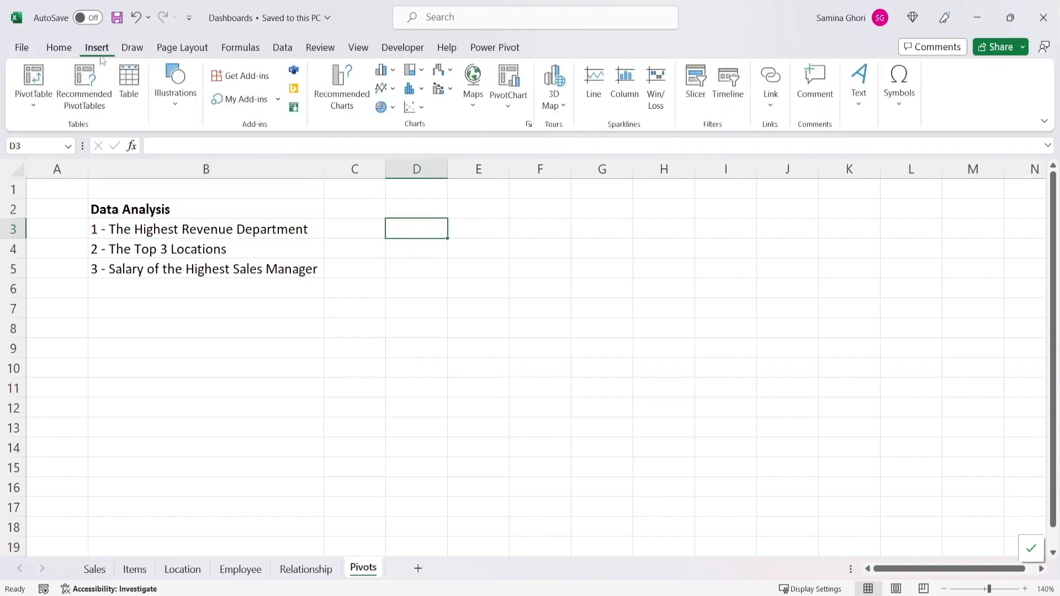
pyautogui.click(35, 107)
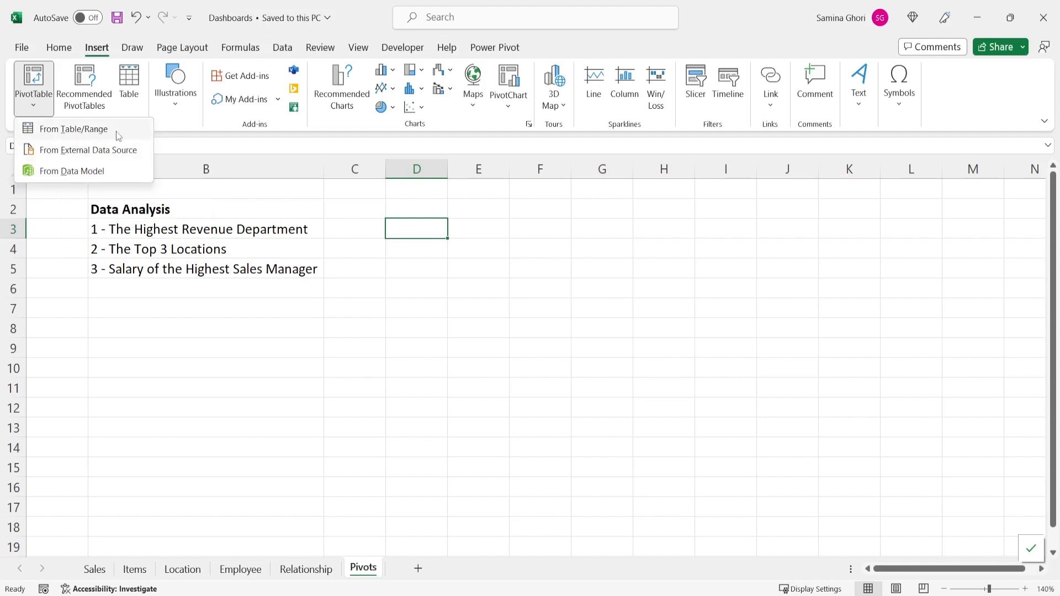
pyautogui.click(76, 171)
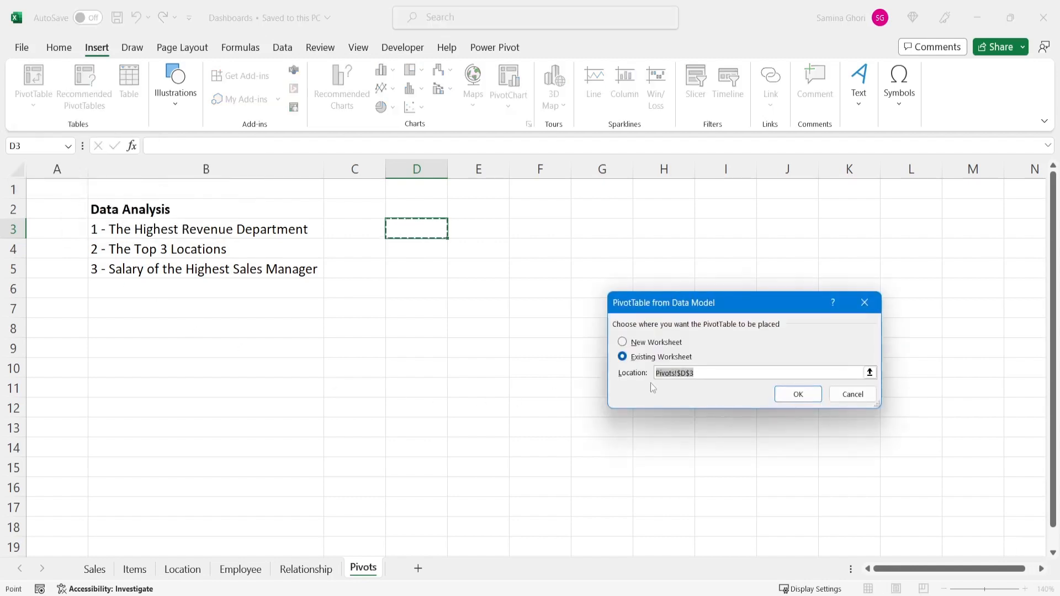
pyautogui.click(810, 397)
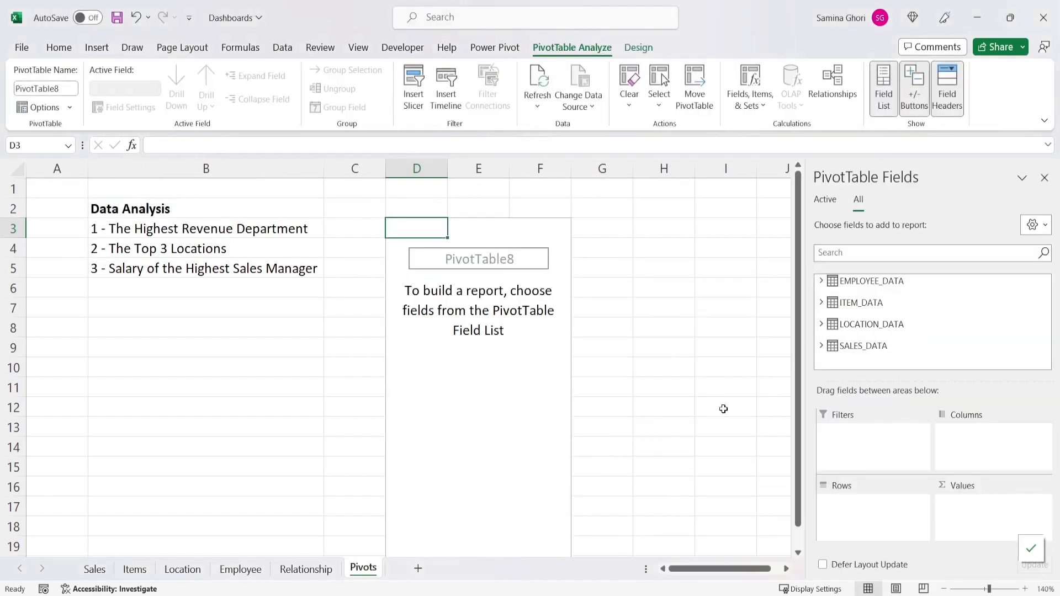
# Step: Expand the EMPLOYEE_DATA and ITEM_DATA tables in the PivotTable field list and look through their fields
pyautogui.scroll(-1, 496, 362)
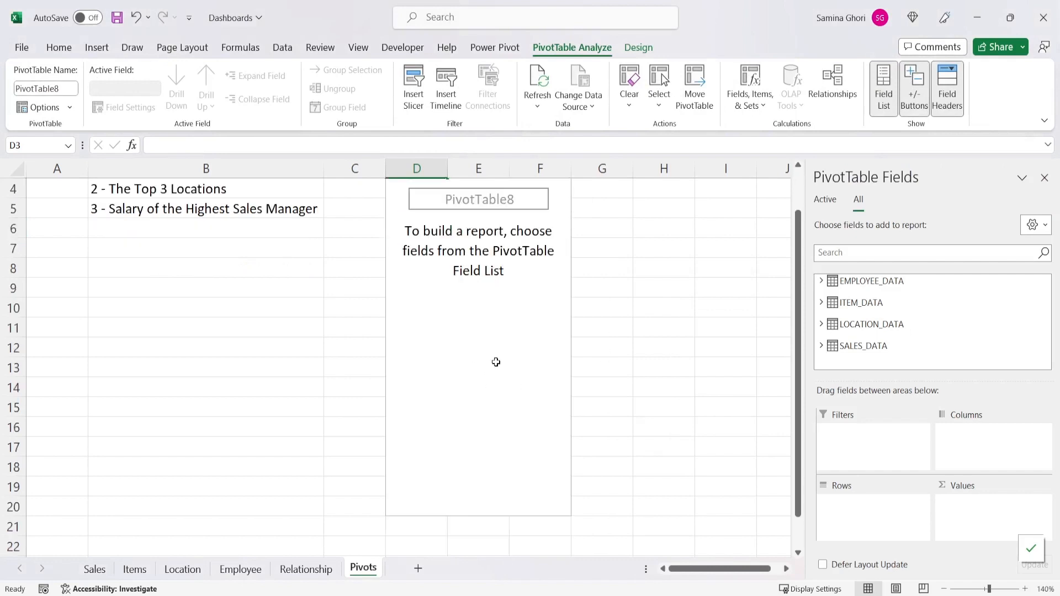
pyautogui.scroll(1, 496, 362)
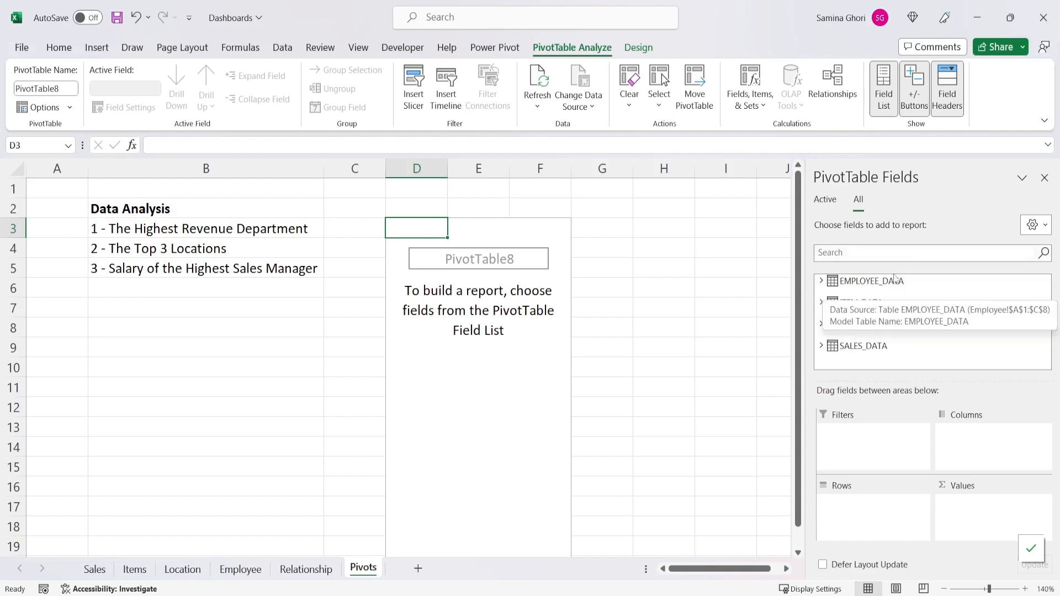
pyautogui.click(833, 283)
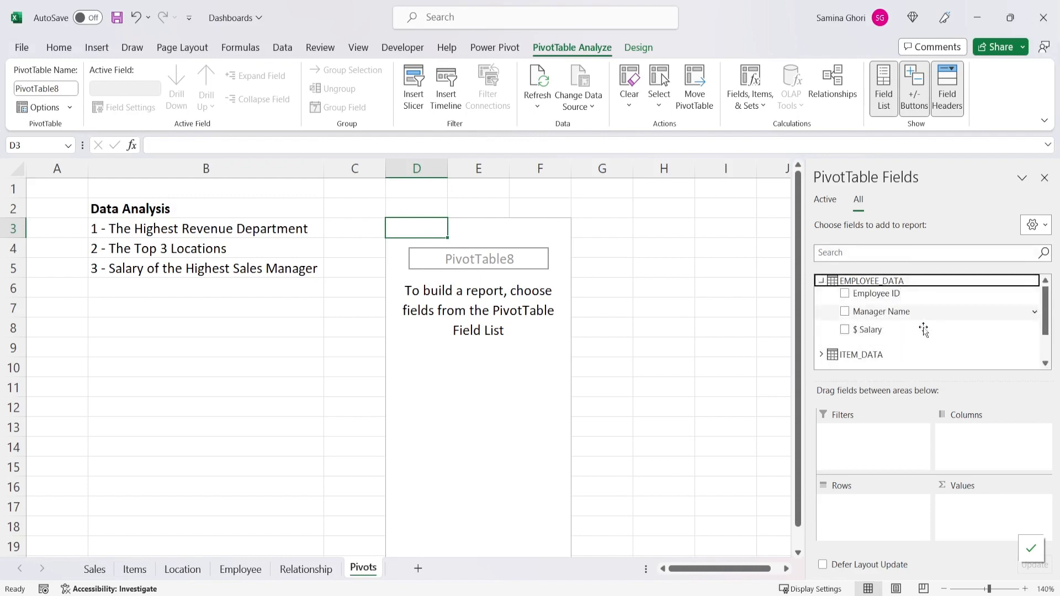
pyautogui.scroll(-1, 923, 313)
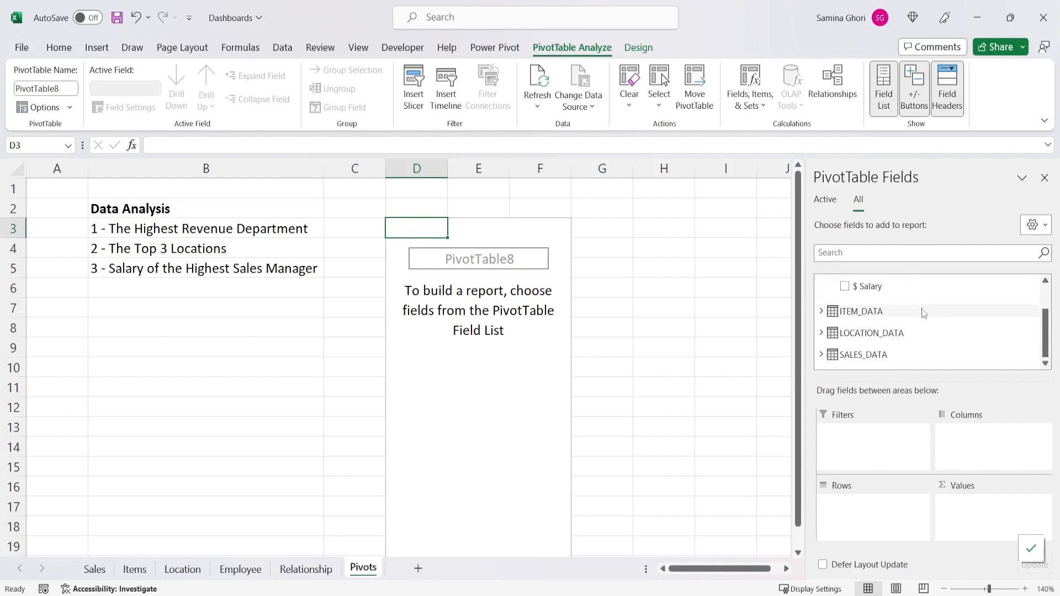
pyautogui.click(834, 311)
pyautogui.scroll(-3, 927, 315)
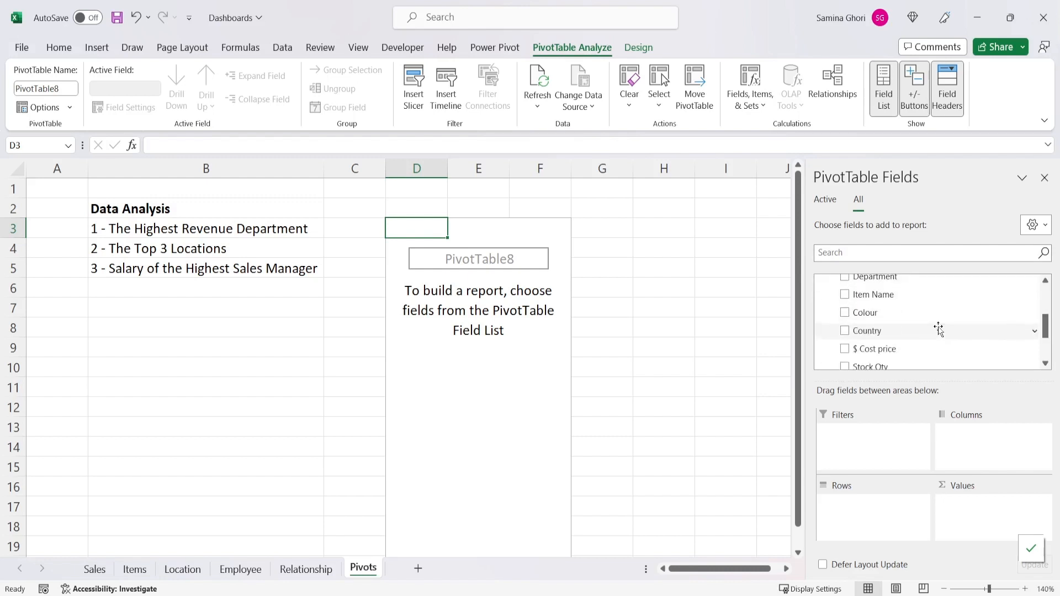
pyautogui.scroll(3, 927, 347)
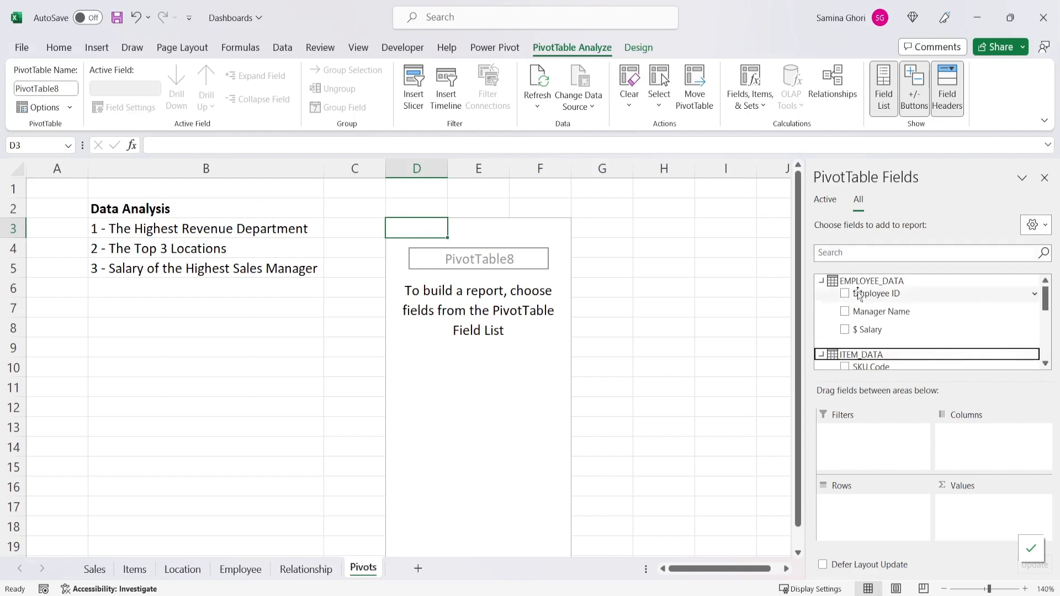
# Step: Switch the PivotTable field list to the Fields Section and Areas Section Side-By-Side layout and widen it
pyautogui.click(1041, 227)
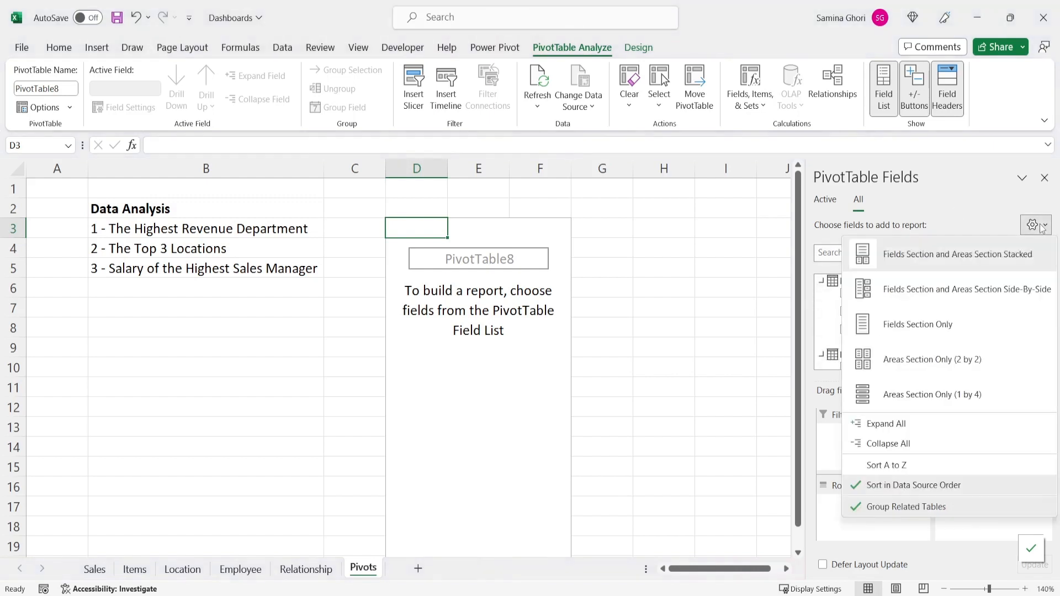
pyautogui.click(879, 290)
pyautogui.moveTo(805, 302); pyautogui.dragTo(770, 302)
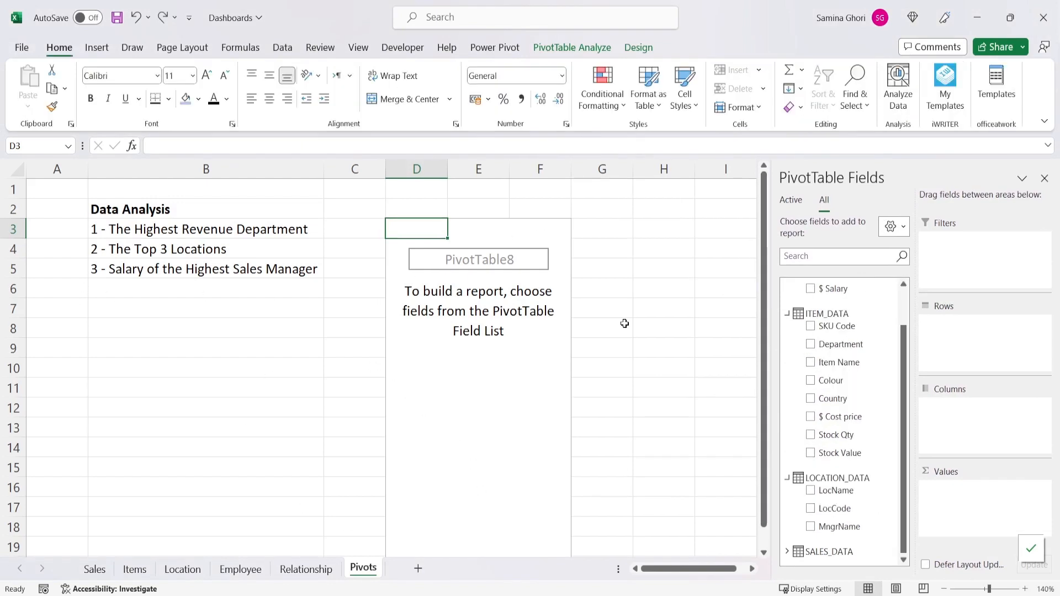
pyautogui.scroll(1, 790, 345)
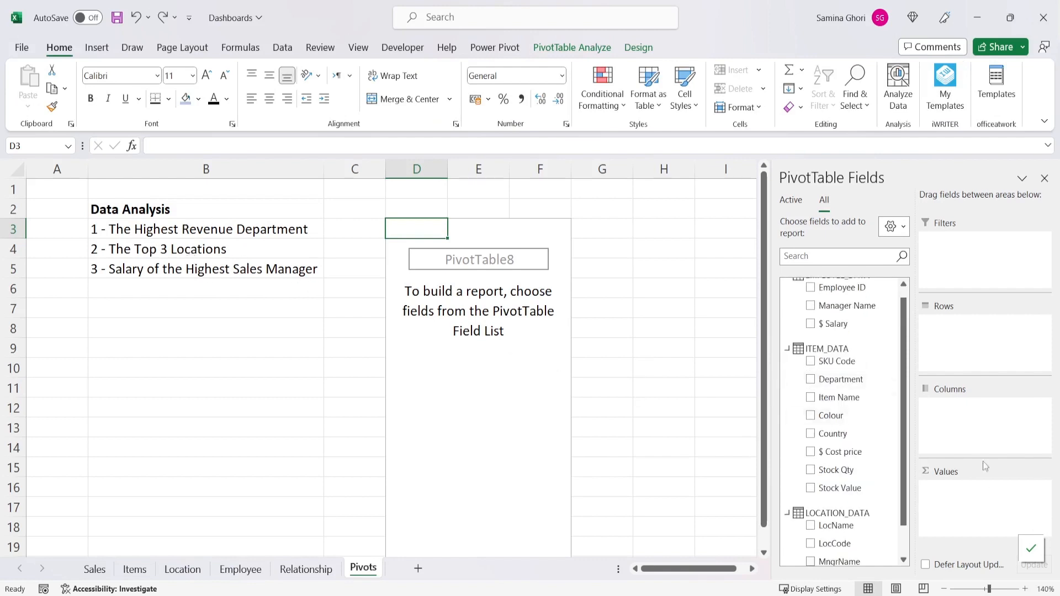
# Step: Find Department and $ Total by searching the field list for "dep" and "tot", placing Department in rows and $ Total in values
pyautogui.click(846, 257)
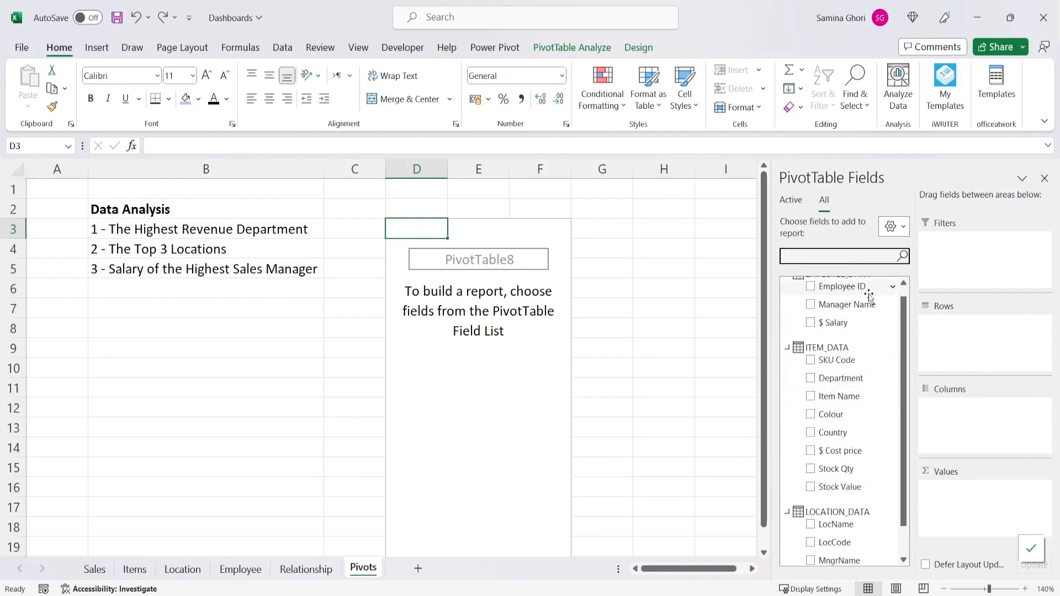
pyautogui.write('dep')
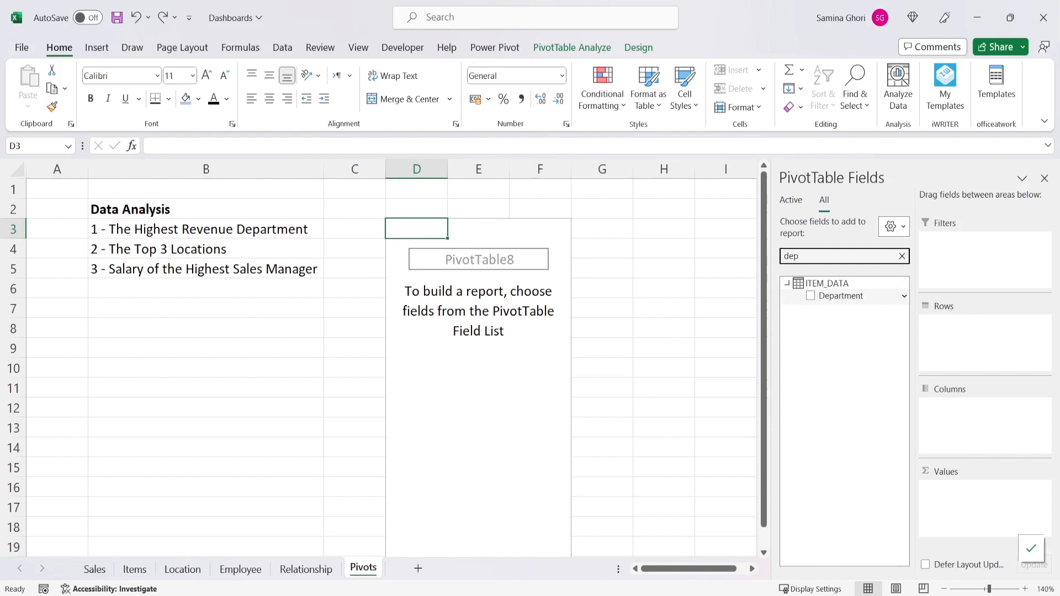
pyautogui.click(810, 297)
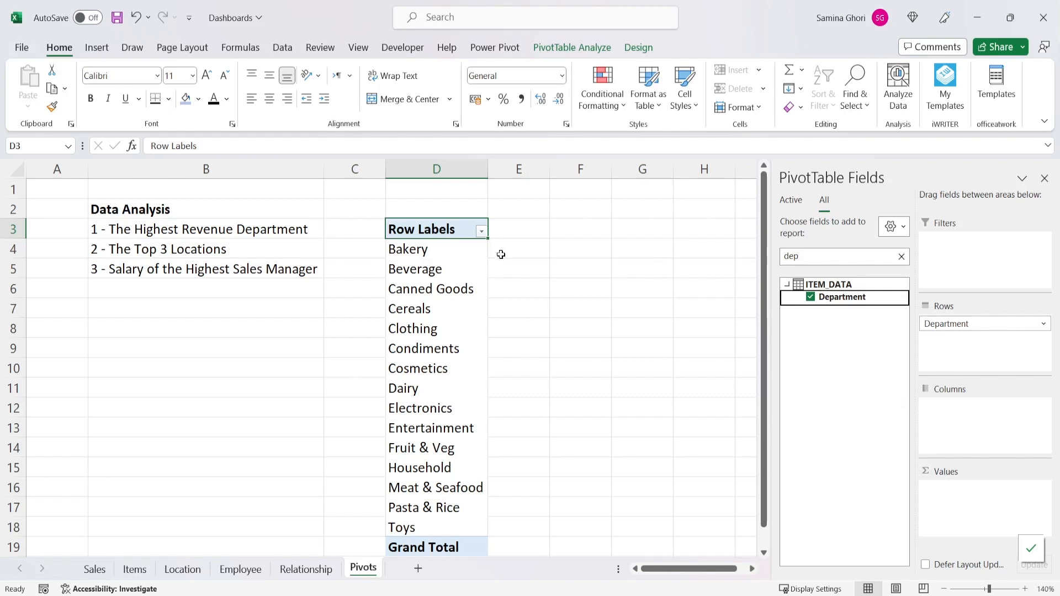
pyautogui.click(815, 254)
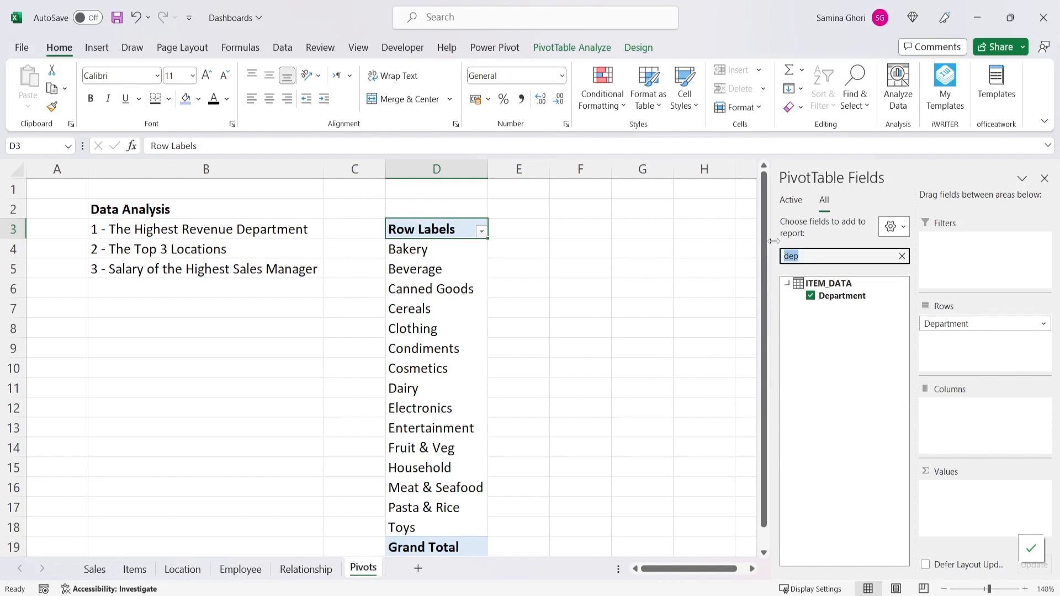
pyautogui.write('tot')
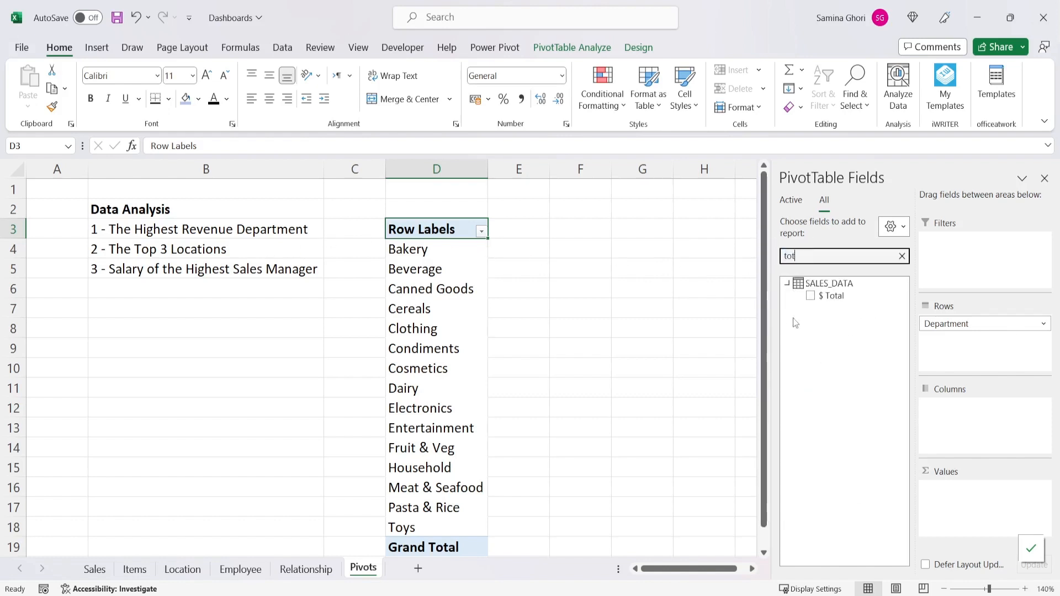
pyautogui.moveTo(816, 300); pyautogui.dragTo(986, 499)
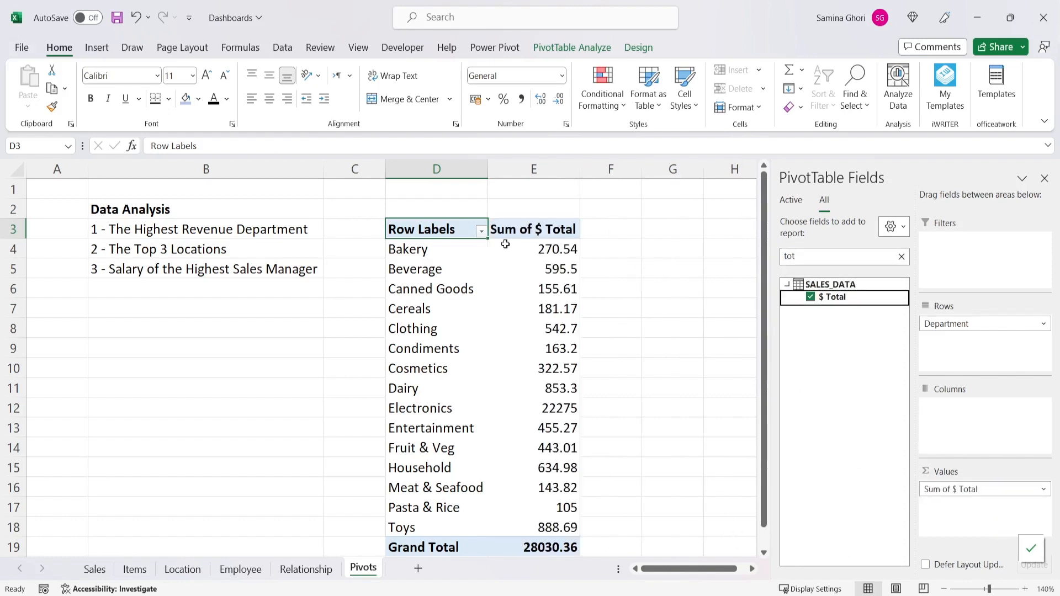
# Step: Sort the departments by Sum of $ Total from largest to smallest and select the first department row to examine it
pyautogui.click(558, 252)
pyautogui.rightClick(559, 252)
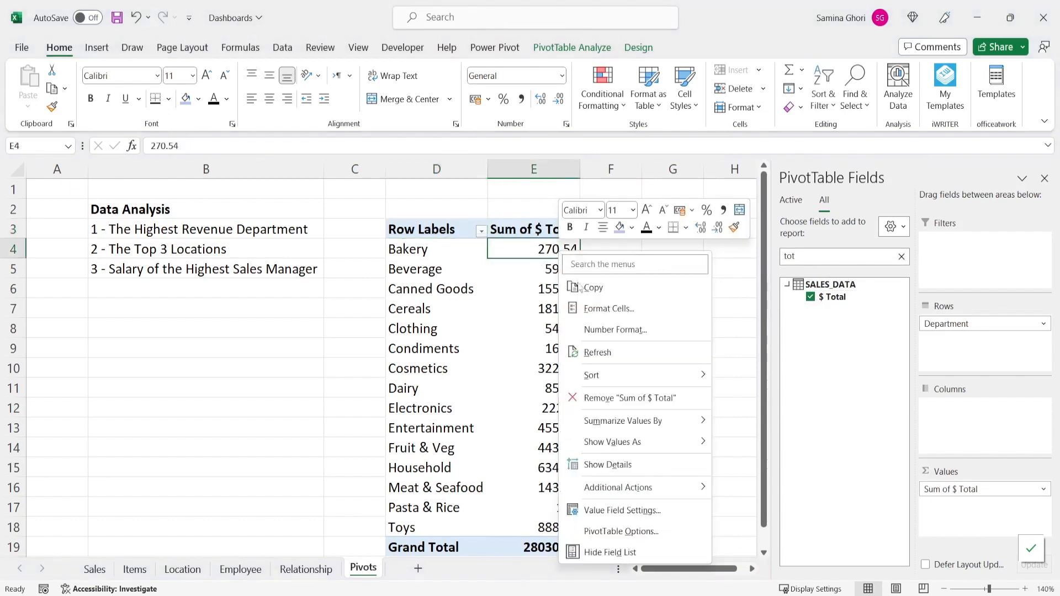
pyautogui.moveTo(643, 377)
pyautogui.click(762, 402)
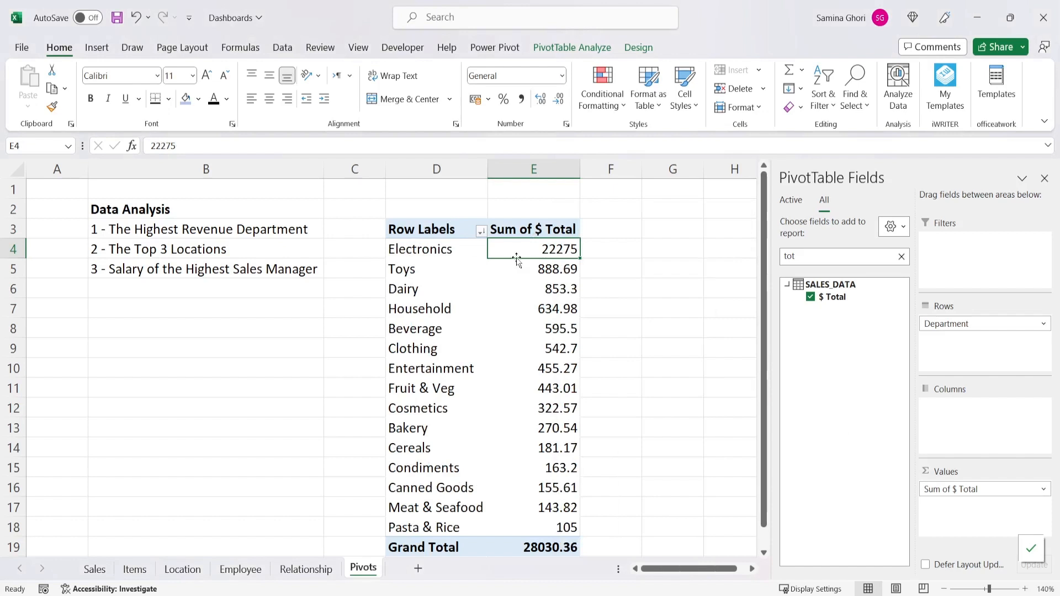
pyautogui.moveTo(543, 246); pyautogui.dragTo(423, 241)
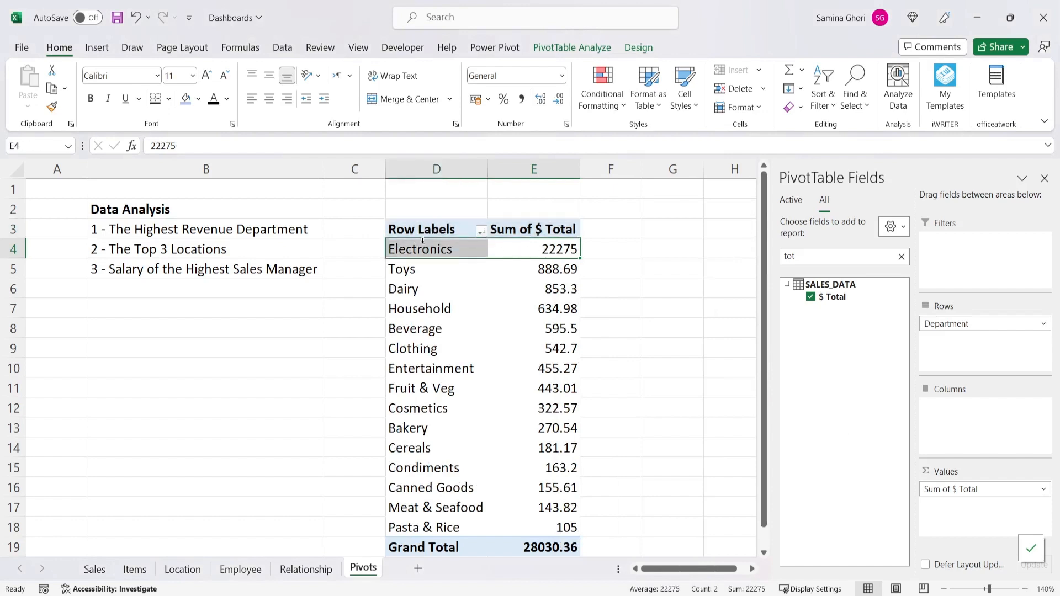
pyautogui.click(606, 248)
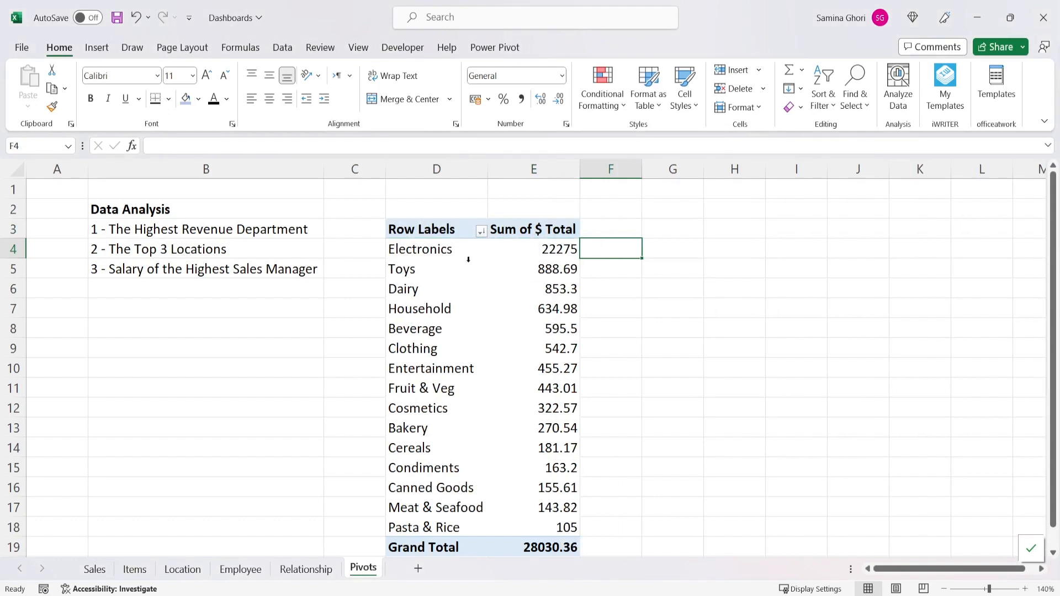
# Step: Undo the department report's fields and sorting, and reselect the blank PivotTable for the Top 3 Locations analysis
pyautogui.hotkey('ctrl', 'z')
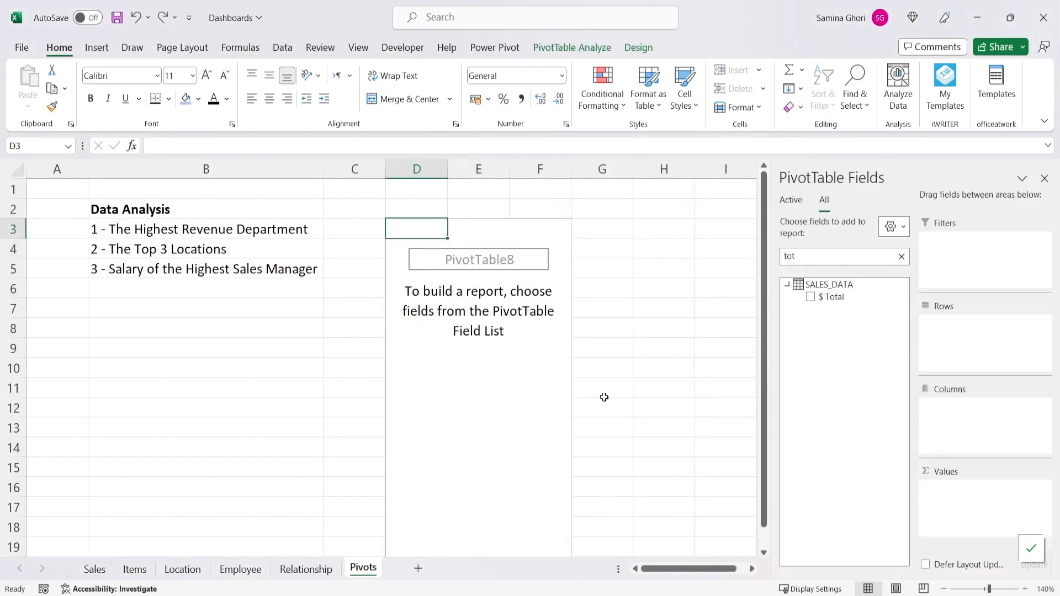
pyautogui.click(127, 251)
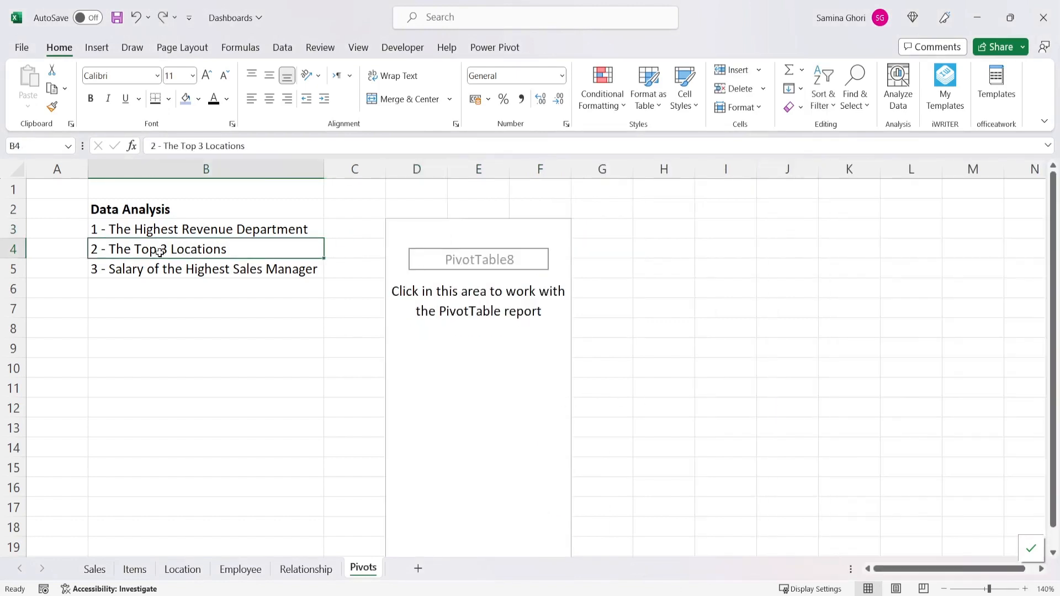
pyautogui.click(441, 329)
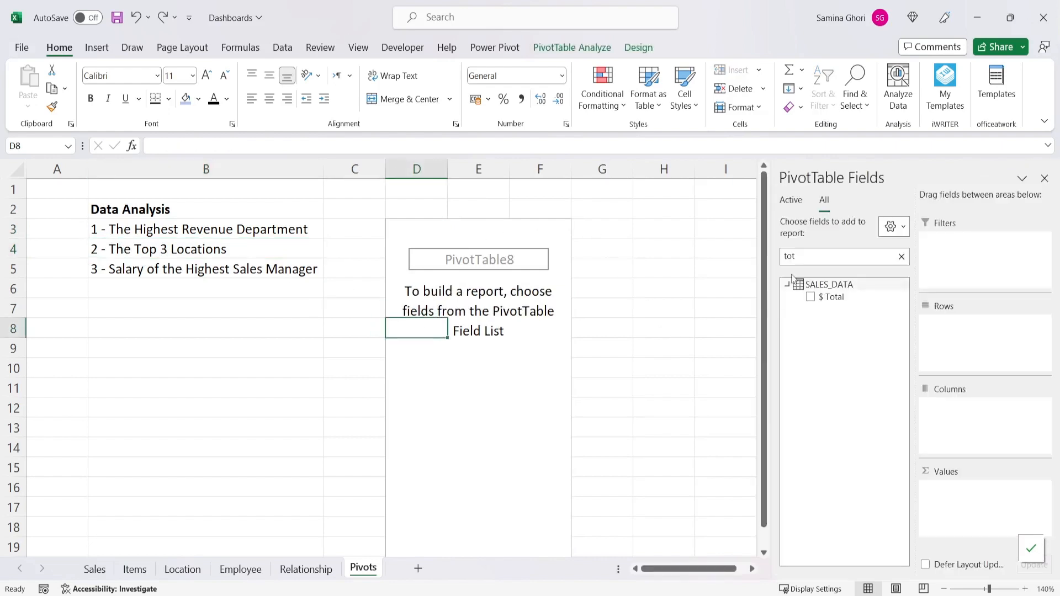
# Step: Find LocName and $ Total by searching the field list for "loca" and "total", placing LocName in rows and $ Total in values
pyautogui.click(805, 258)
pyautogui.press('BackSpace')
pyautogui.press('BackSpace')
pyautogui.press('BackSpace')
pyautogui.write('loca')
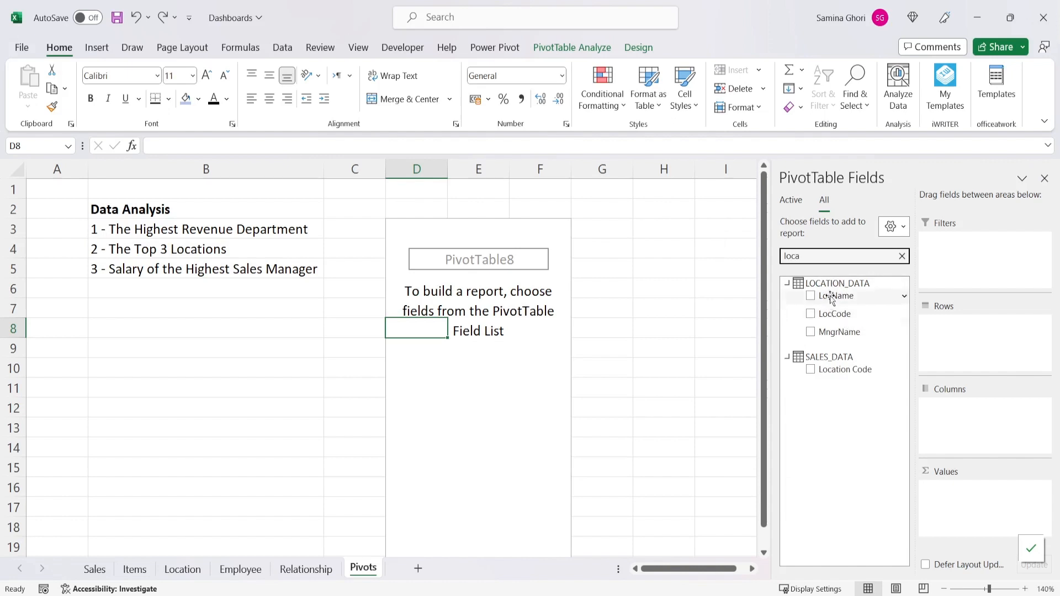
pyautogui.moveTo(832, 298); pyautogui.dragTo(952, 333)
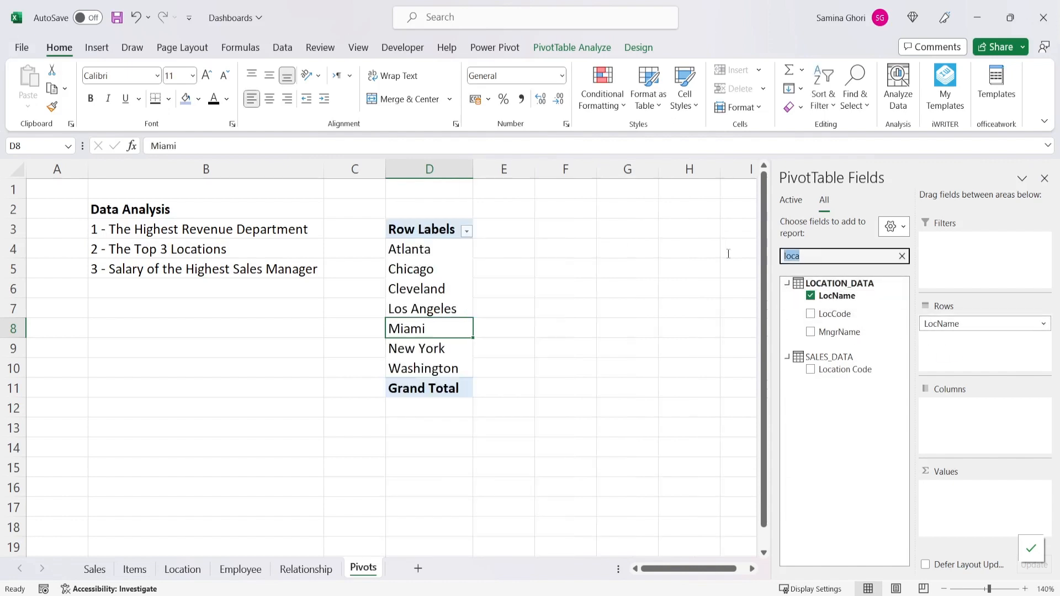
pyautogui.write('total')
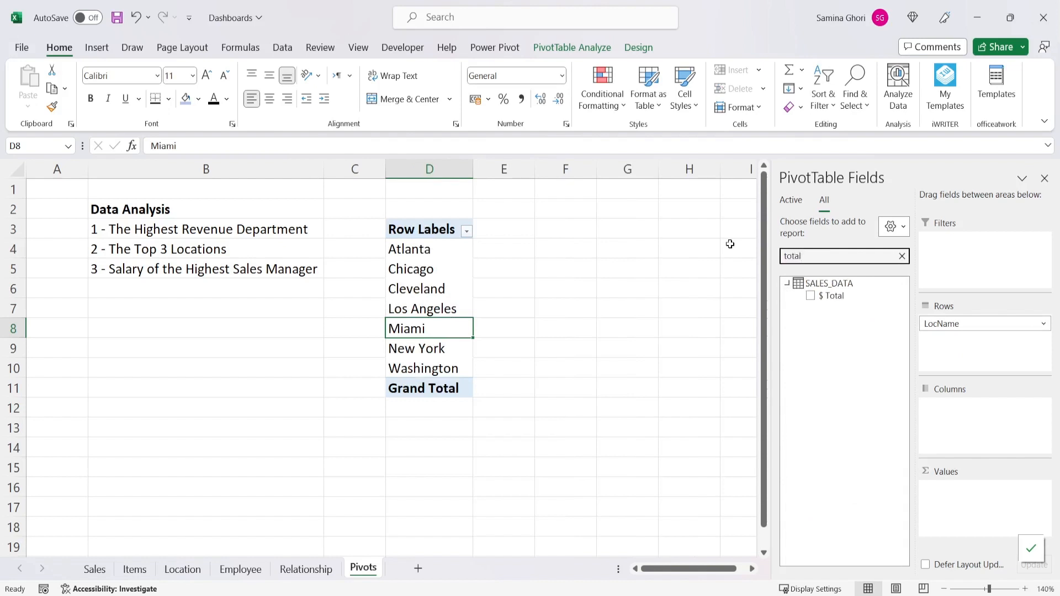
pyautogui.moveTo(827, 296); pyautogui.dragTo(955, 502)
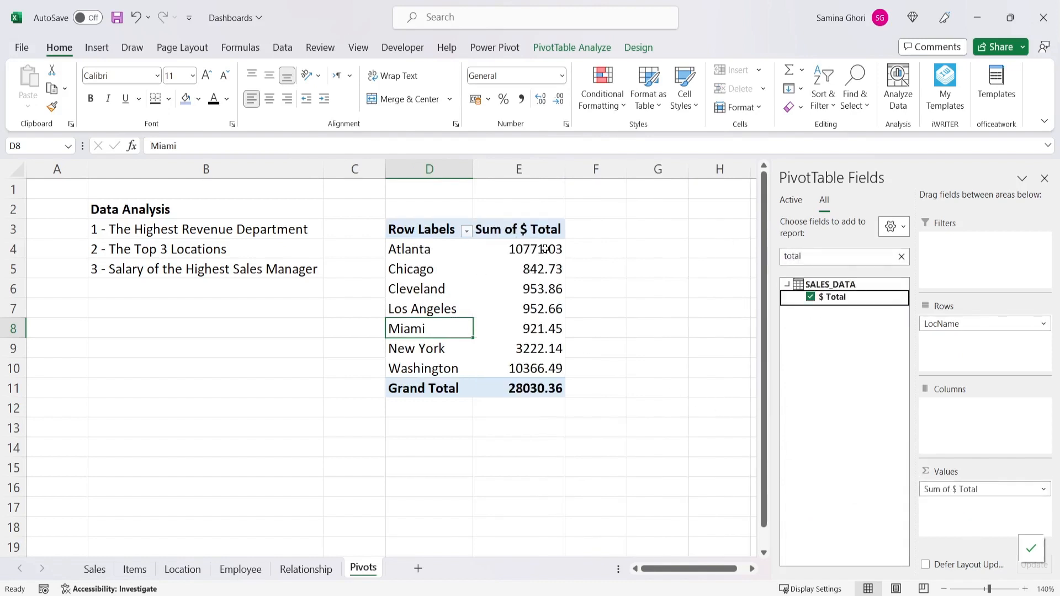
# Step: Sort the locations by Sum of $ Total from largest to smallest and select the first three totals
pyautogui.moveTo(545, 248)
pyautogui.rightClick(540, 250)
pyautogui.moveTo(645, 380)
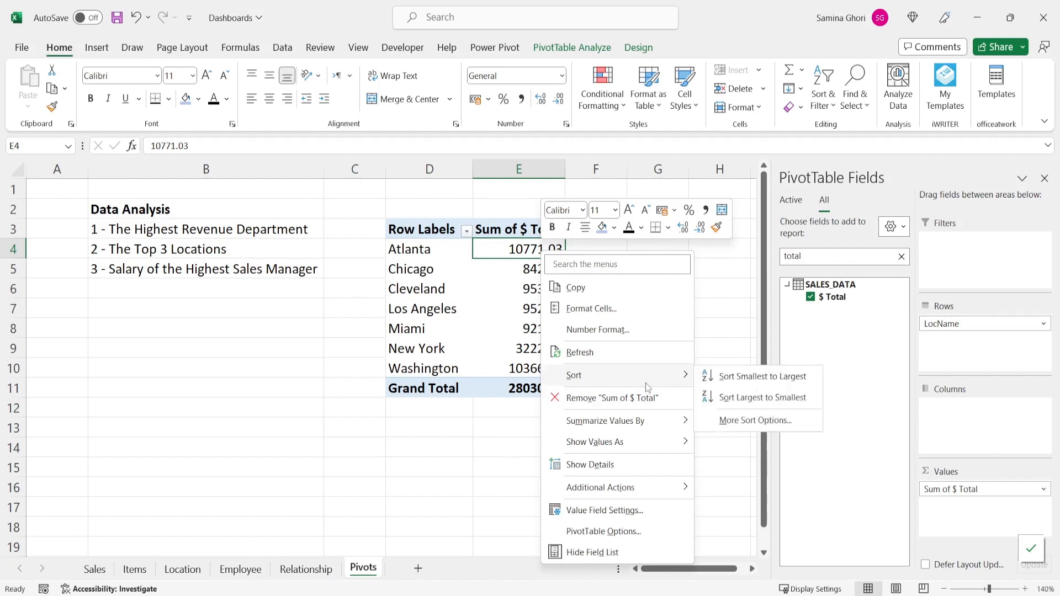
pyautogui.click(732, 399)
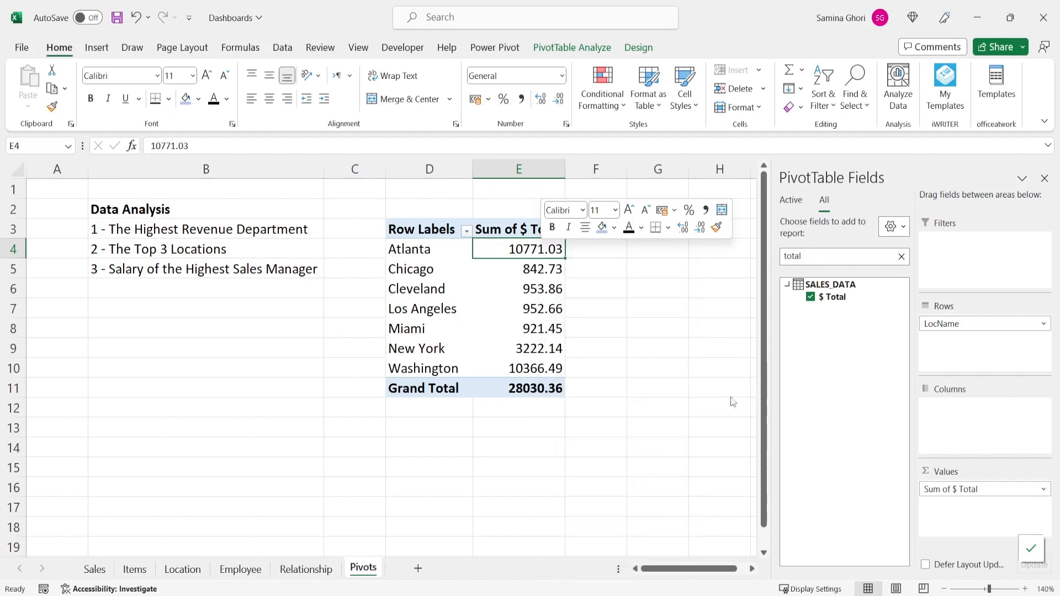
pyautogui.moveTo(523, 258); pyautogui.dragTo(537, 288)
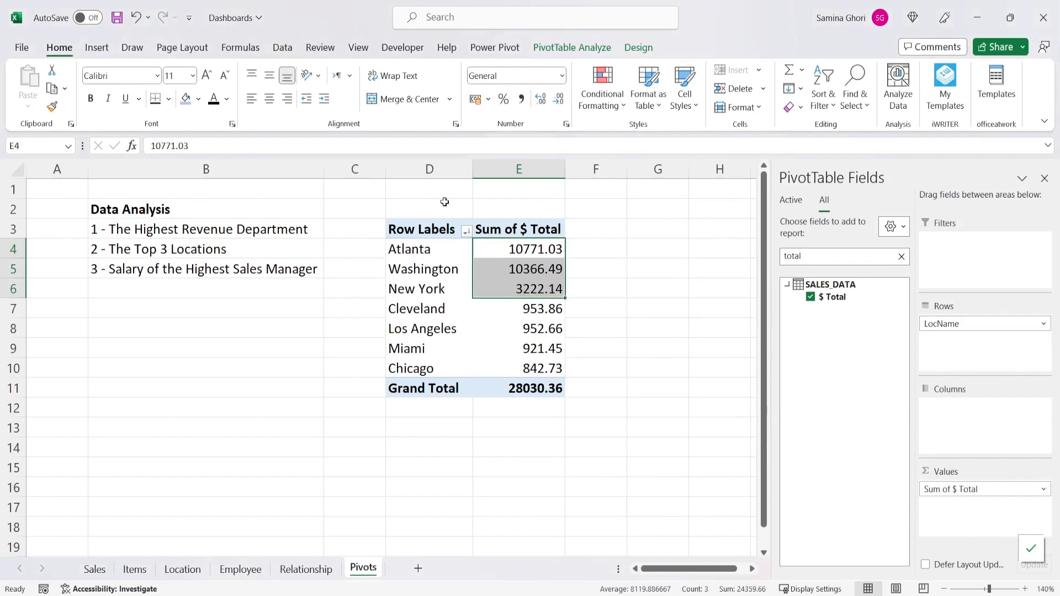
# Step: Apply a Top 10 value filter to the LocName row labels, showing the top 3 items by Sum of $ Total
pyautogui.click(466, 231)
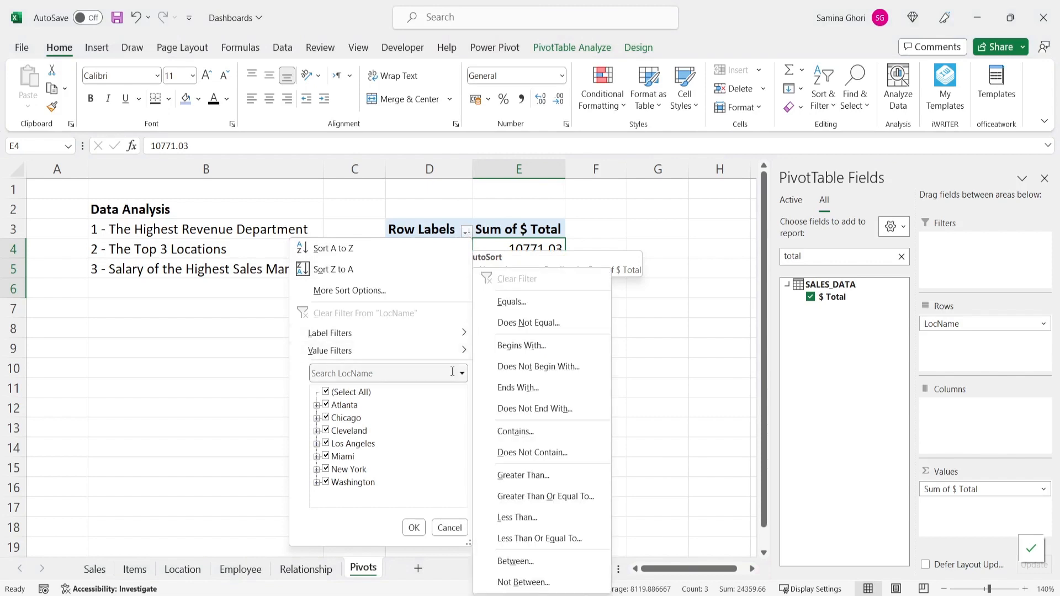
pyautogui.moveTo(446, 357)
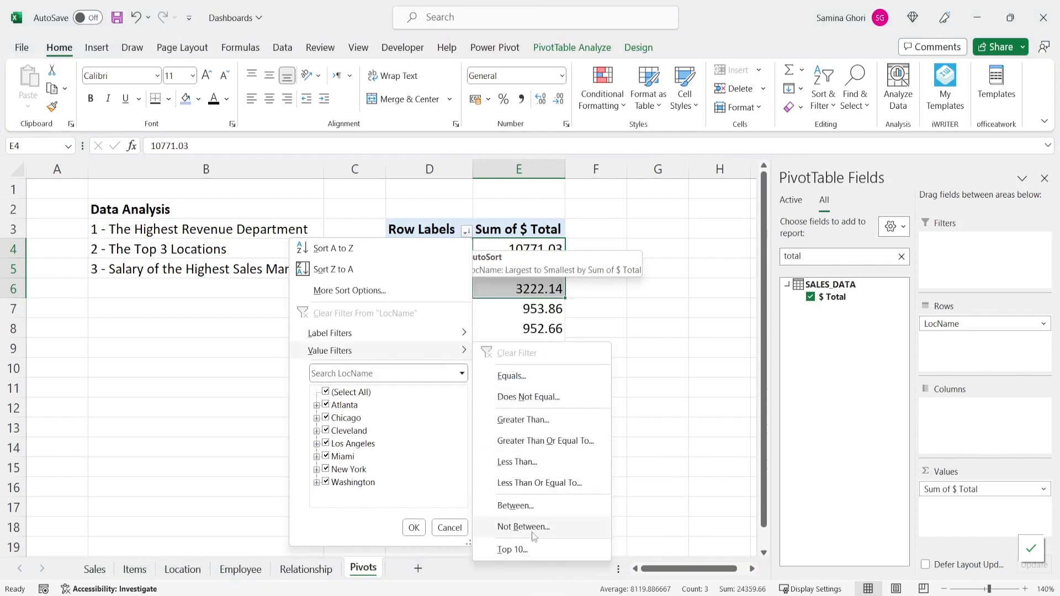
pyautogui.click(513, 549)
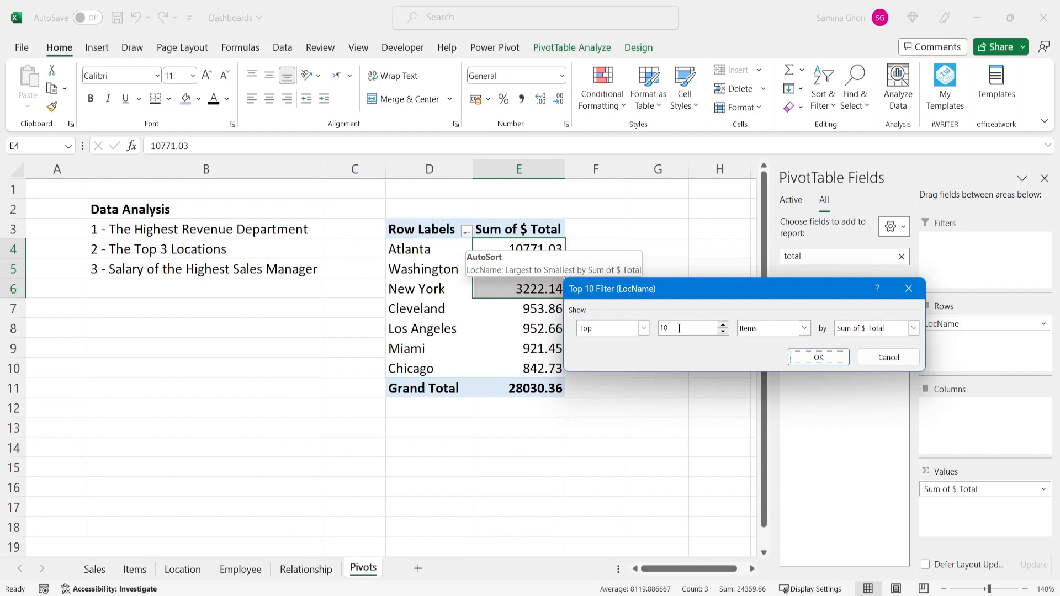
pyautogui.moveTo(679, 329); pyautogui.dragTo(655, 322)
pyautogui.write('3')
pyautogui.click(822, 357)
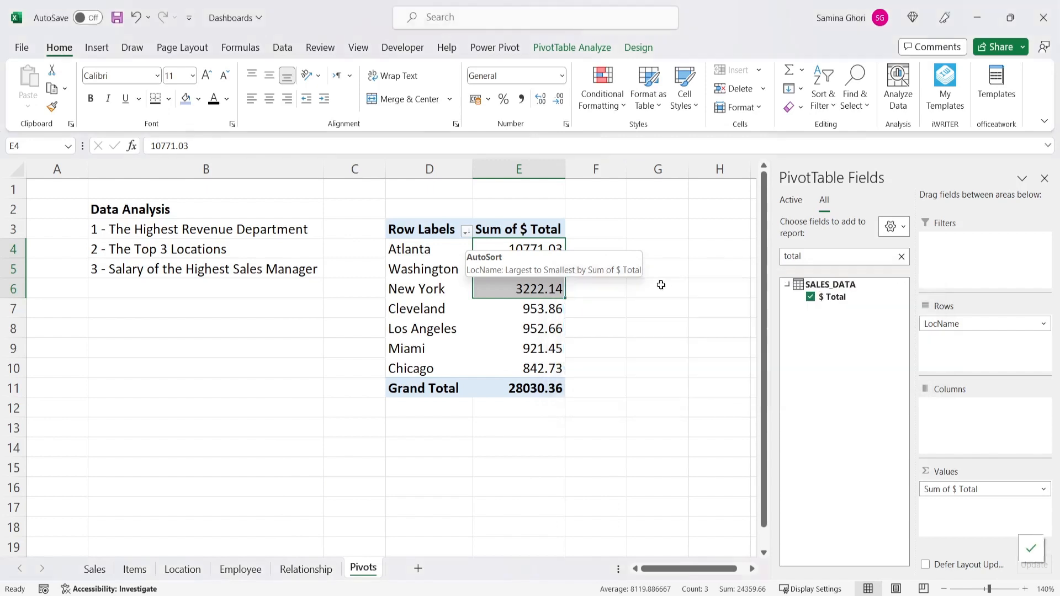
pyautogui.click(495, 348)
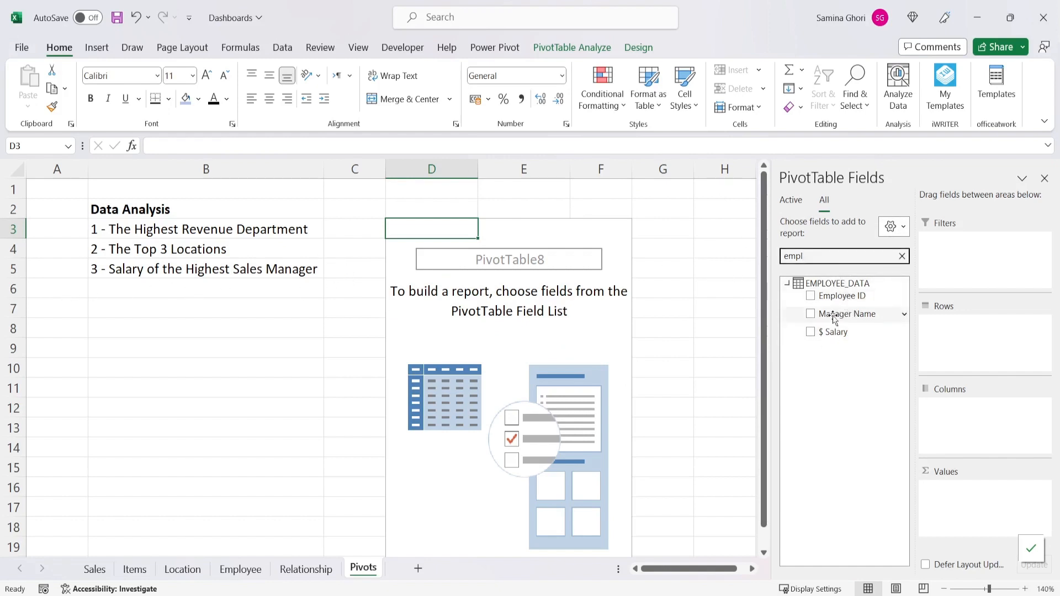
# Step: Place Manager Name in rows, find $ Total by searching the field list for "tota", and add it to values
pyautogui.moveTo(834, 319); pyautogui.dragTo(944, 331)
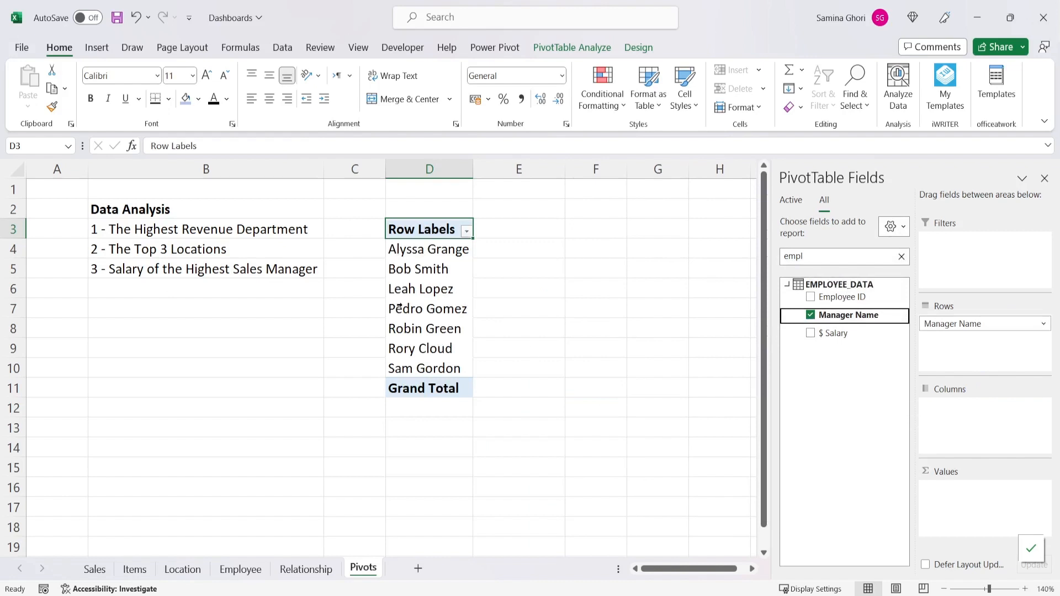
pyautogui.doubleClick(844, 255)
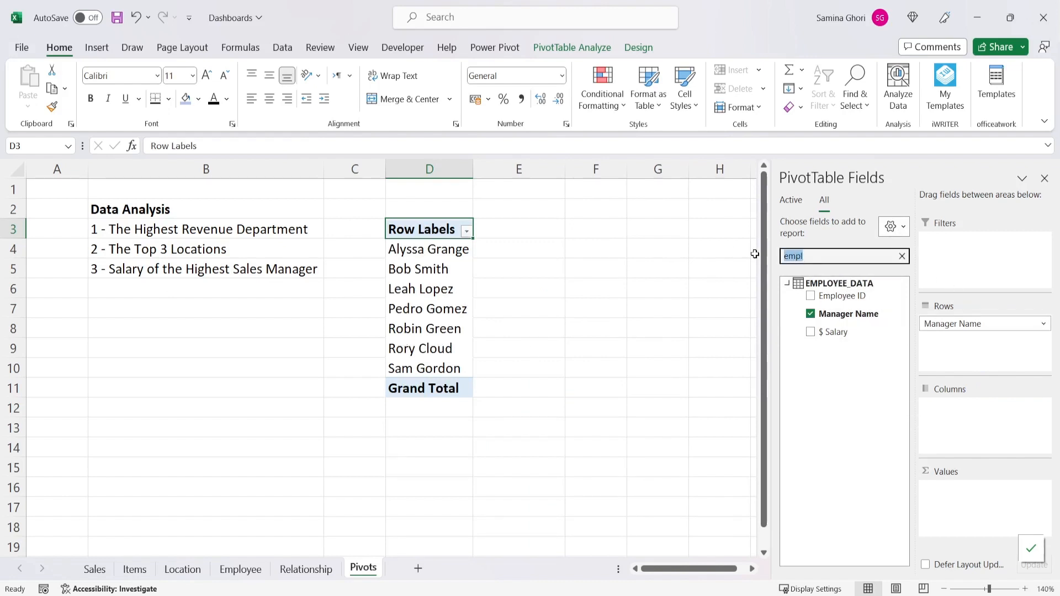
pyautogui.write('tota')
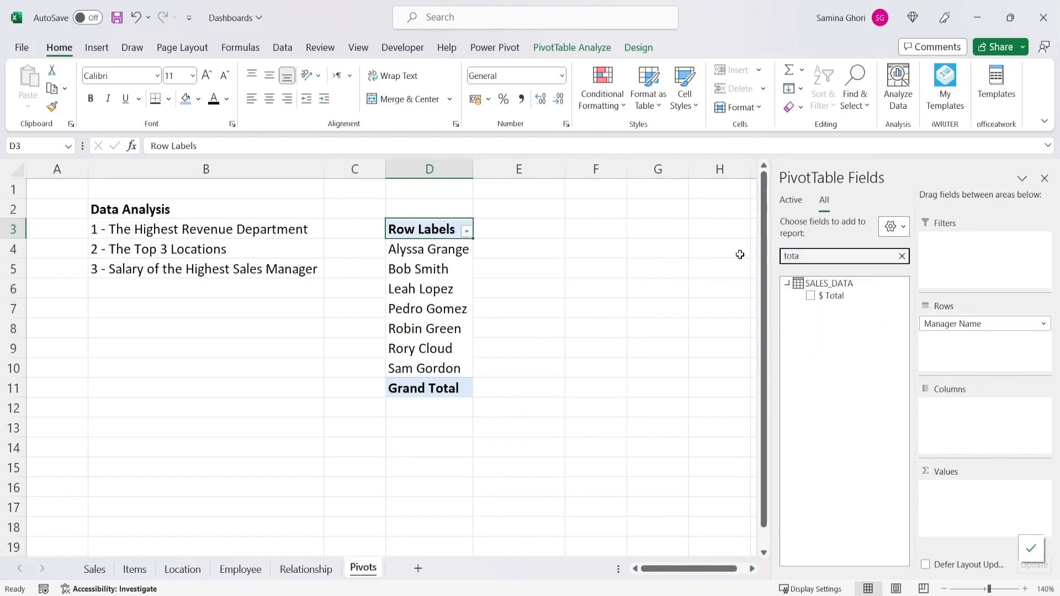
pyautogui.moveTo(830, 296); pyautogui.dragTo(959, 505)
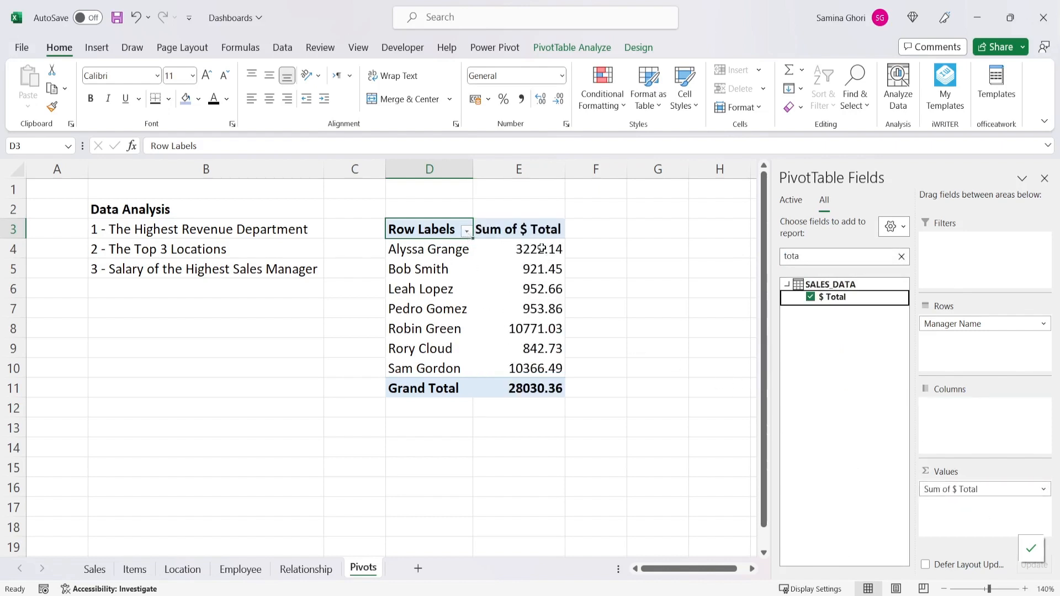
# Step: Apply a Top 10 value filter to the Manager Name row labels, showing the top 1 item by Sum of $ Total
pyautogui.click(466, 232)
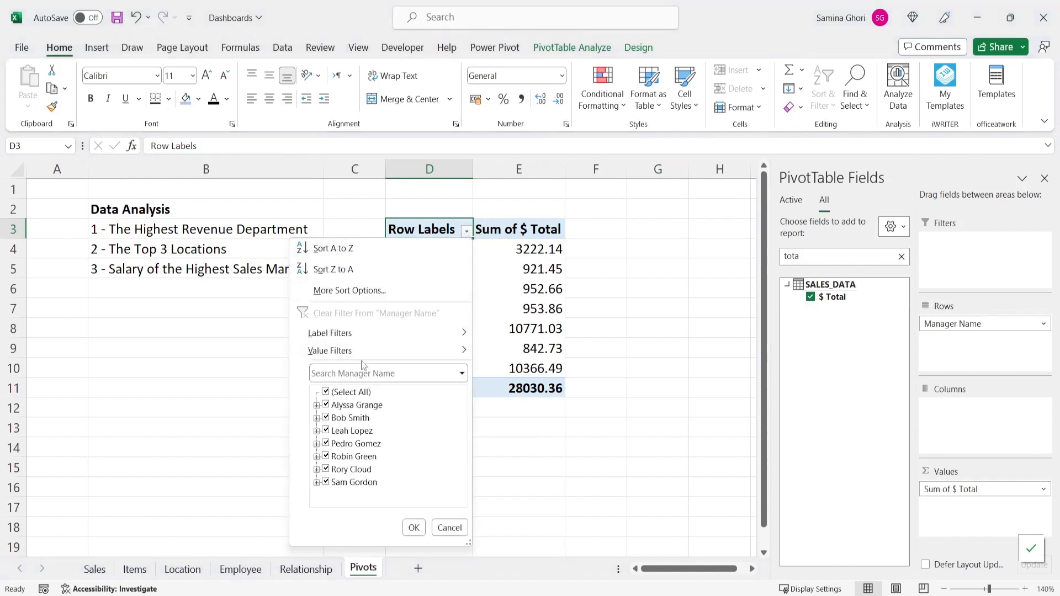
pyautogui.moveTo(369, 358)
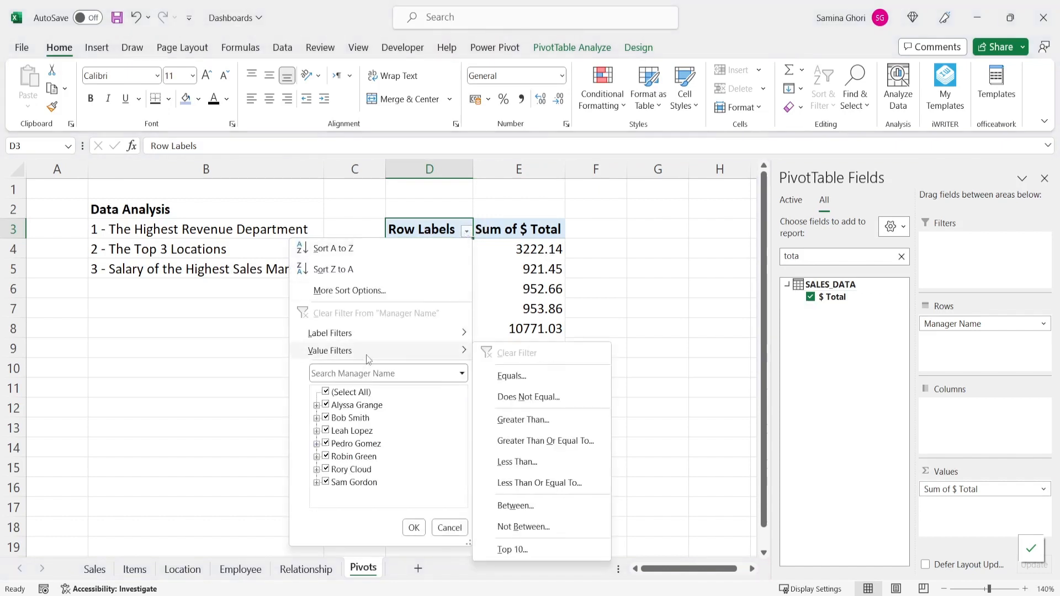
pyautogui.click(514, 550)
pyautogui.doubleClick(662, 328)
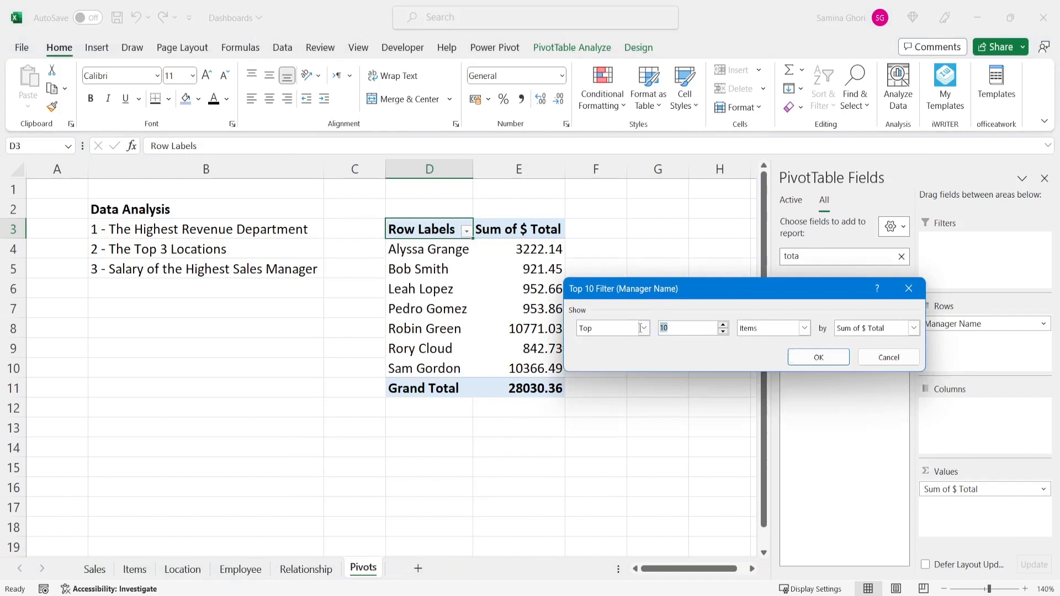
pyautogui.write('1')
pyautogui.click(819, 357)
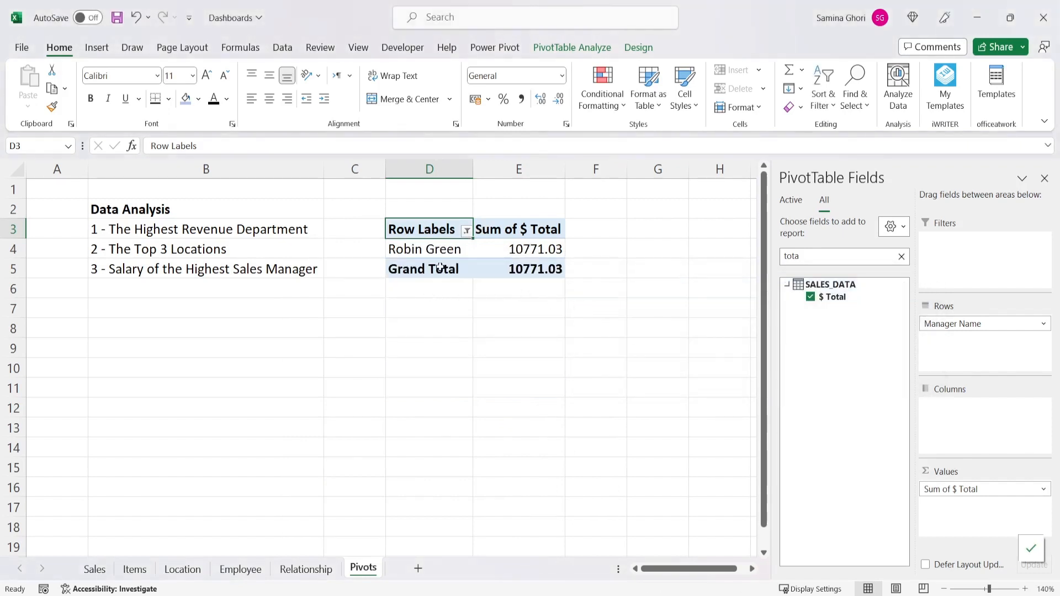
# Step: Search the field list for "sala", add $ Salary to values, and review the total and salary columns
pyautogui.click(555, 250)
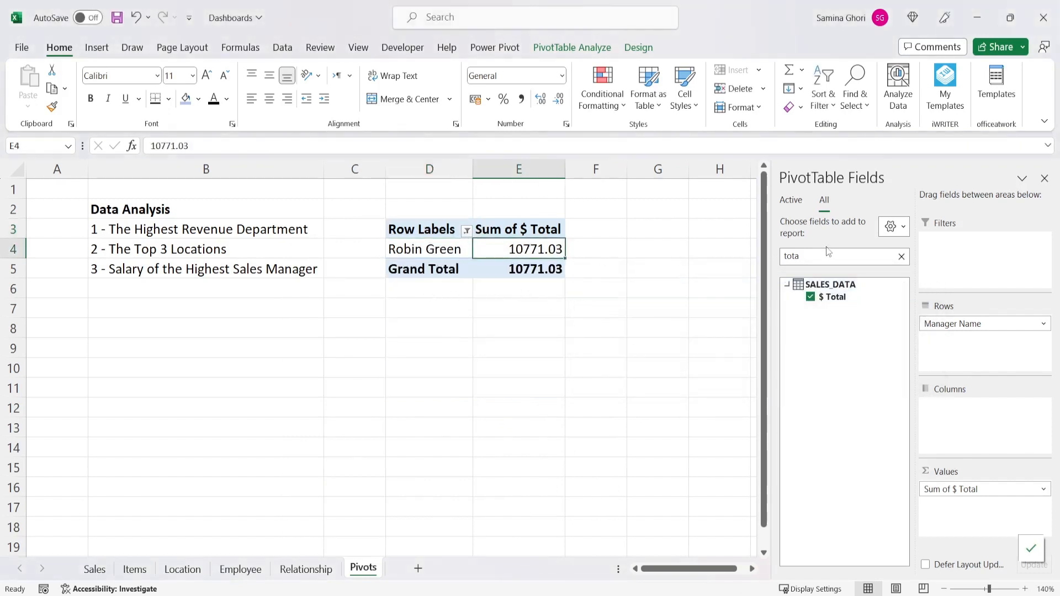
pyautogui.doubleClick(828, 255)
pyautogui.write('sala')
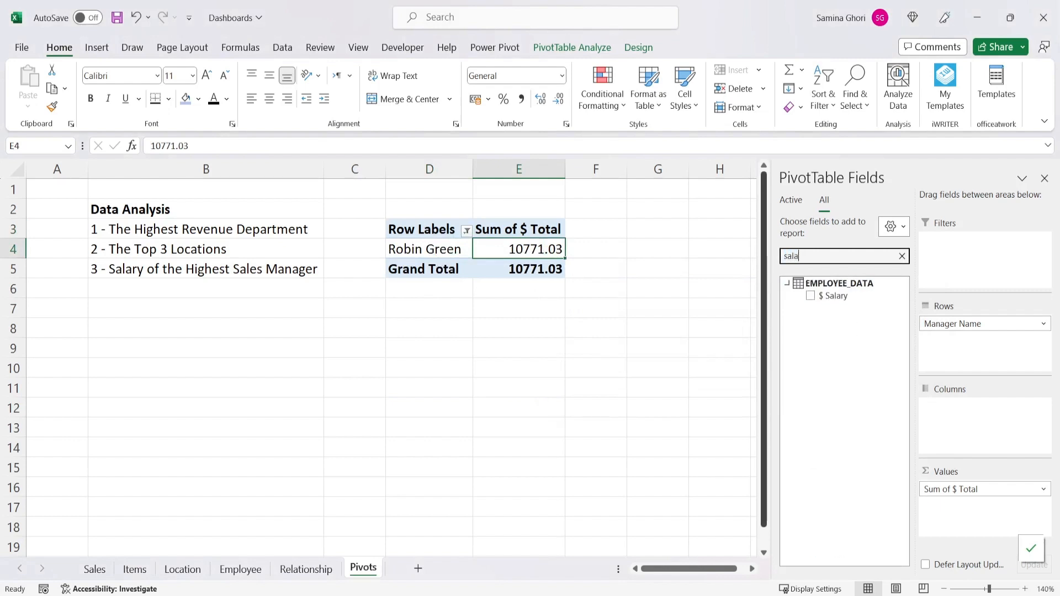
pyautogui.moveTo(822, 298); pyautogui.dragTo(974, 505)
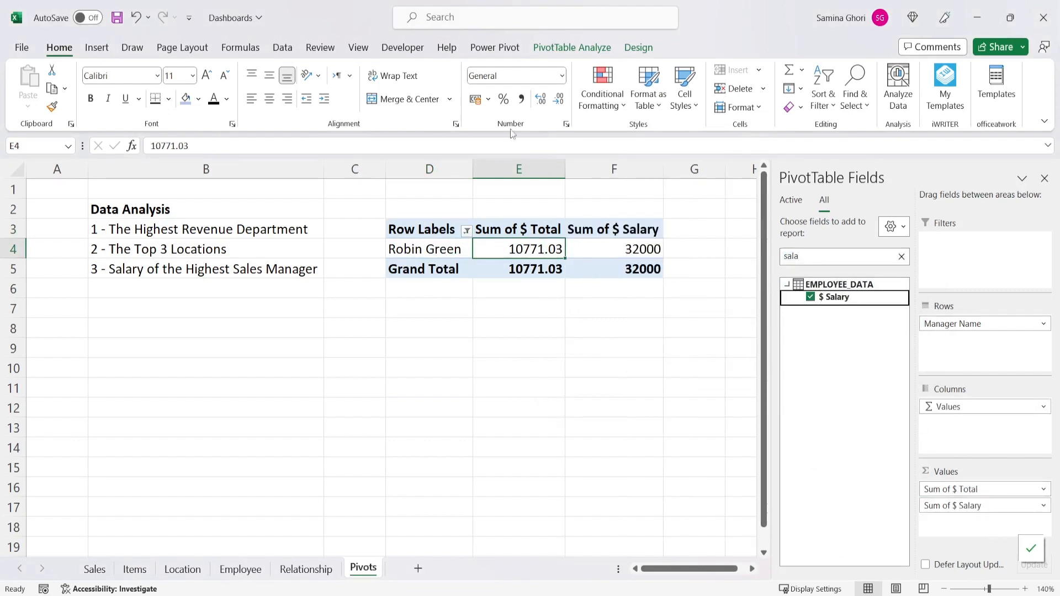
pyautogui.click(526, 166)
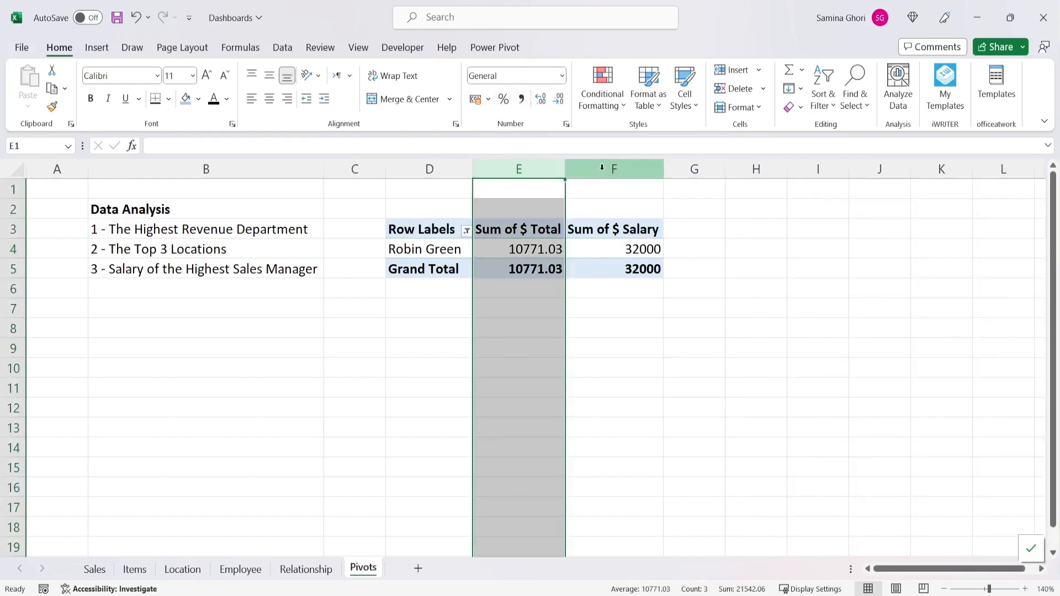
pyautogui.click(607, 167)
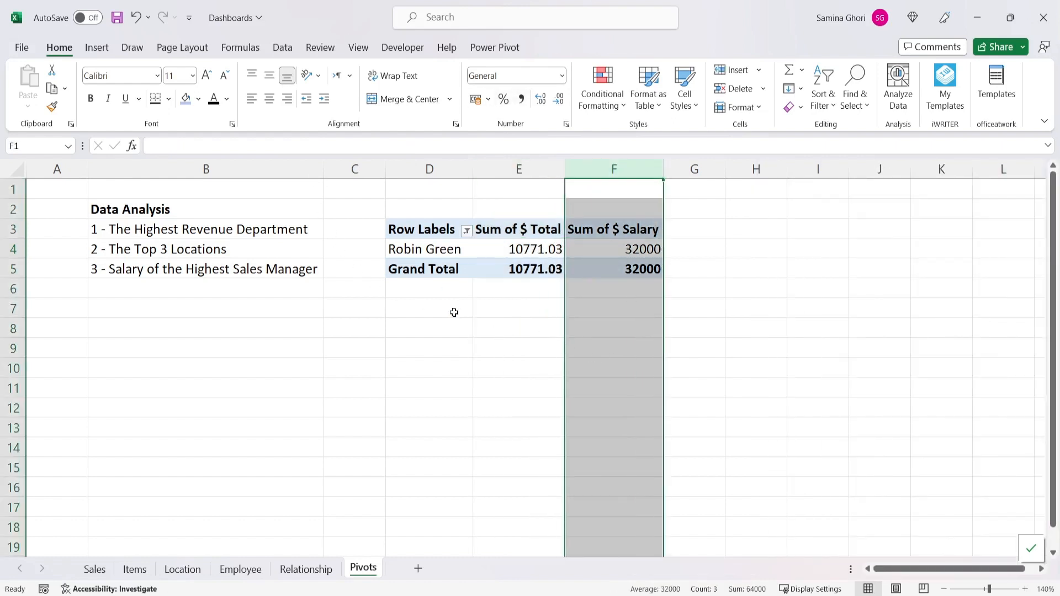
pyautogui.click(430, 302)
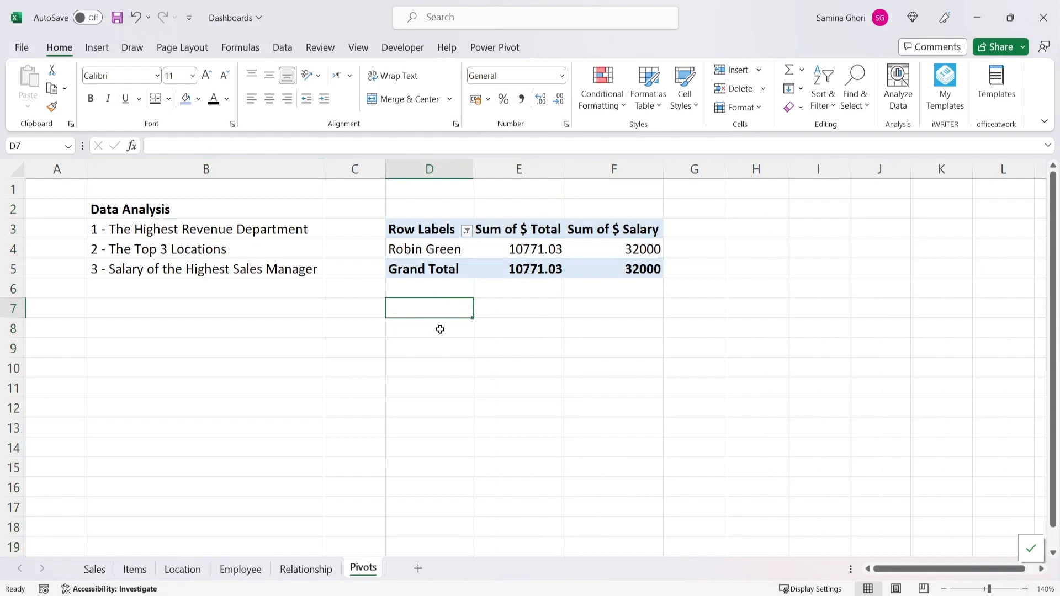